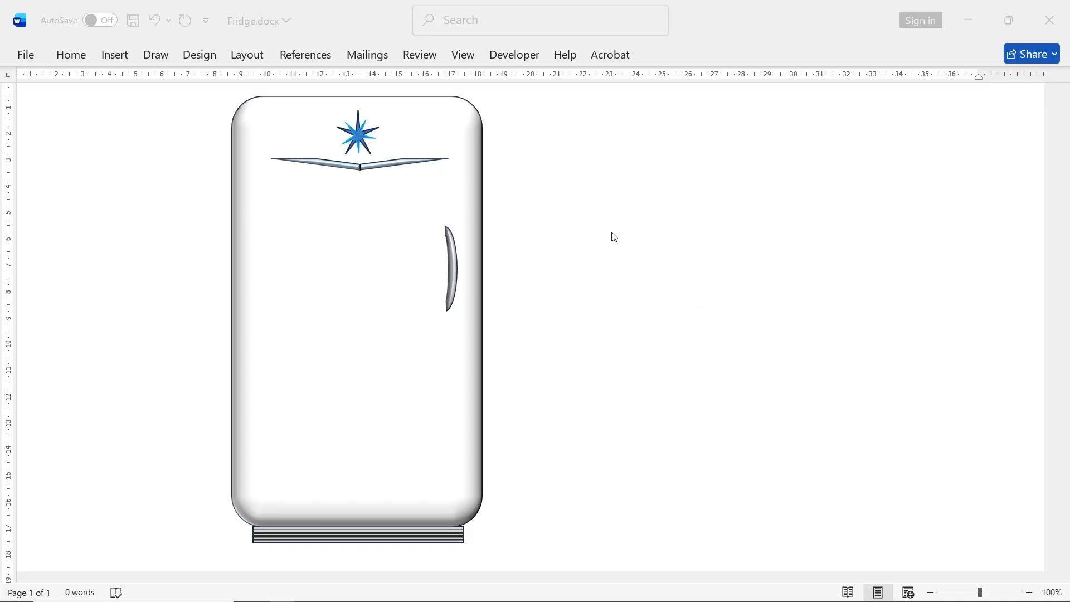
- Draw a rounded rectangle about 16.1 cm high and 8.8 cm wide in the empty area beside the finished fridge
click(645, 156)
click(372, 201)
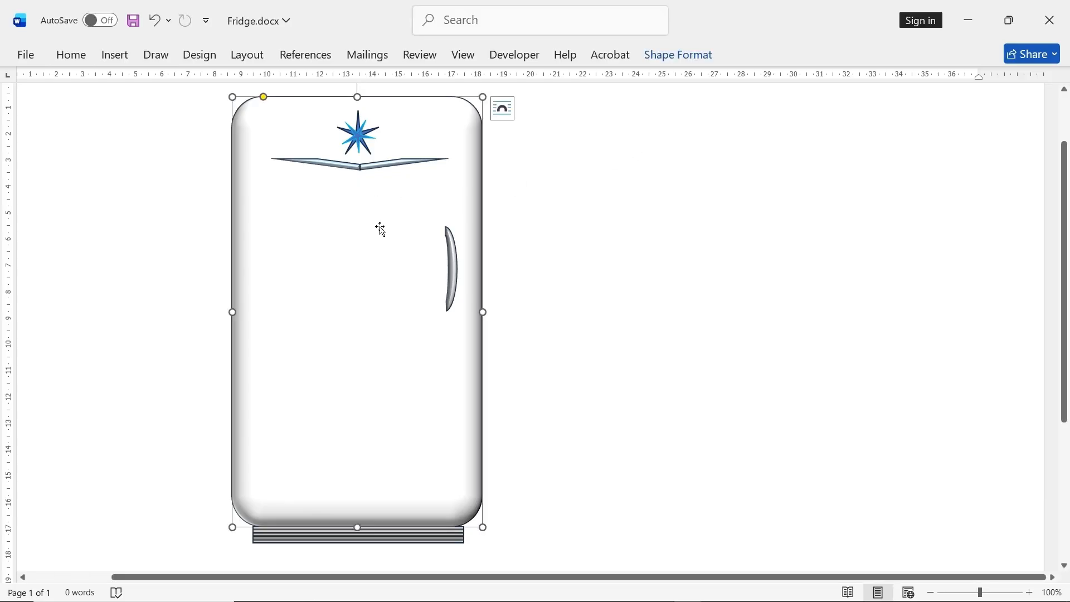
click(635, 286)
click(118, 56)
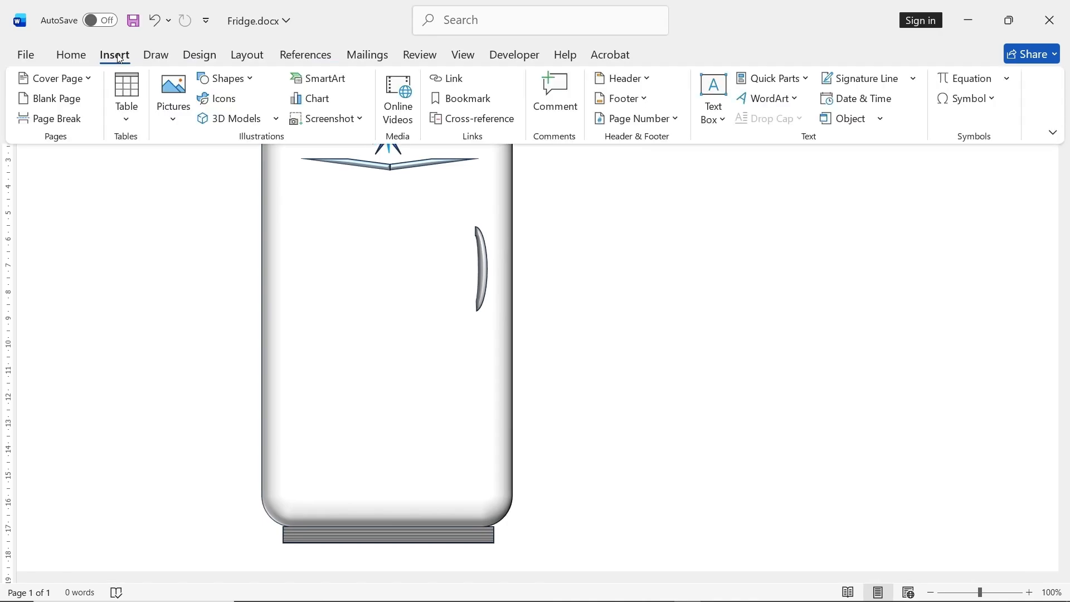
click(225, 78)
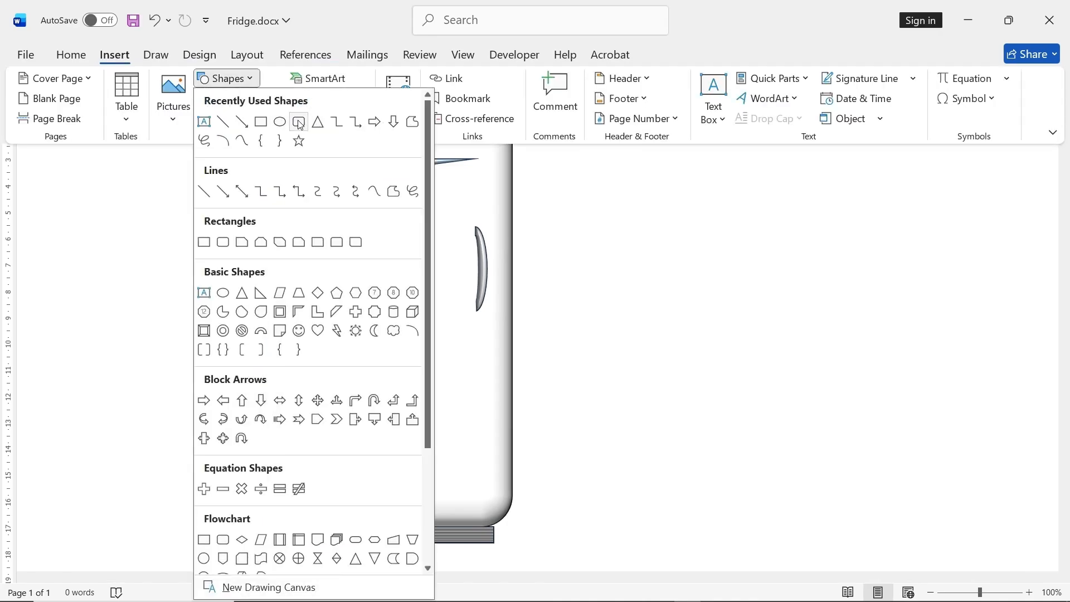
click(300, 123)
drag(697, 119, 930, 544)
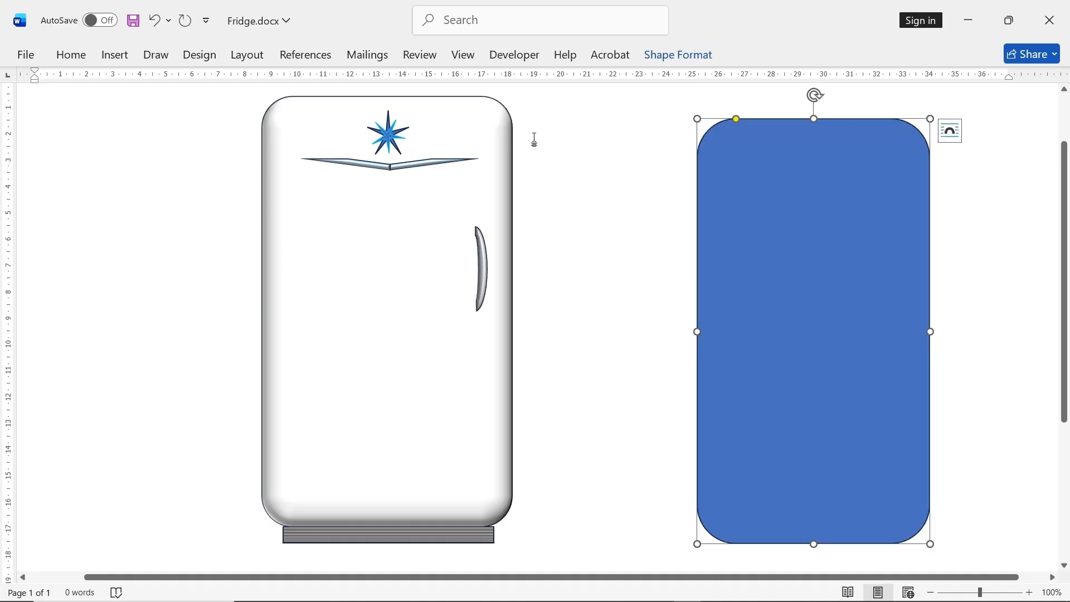
- Fill the new rounded rectangle with white
click(663, 55)
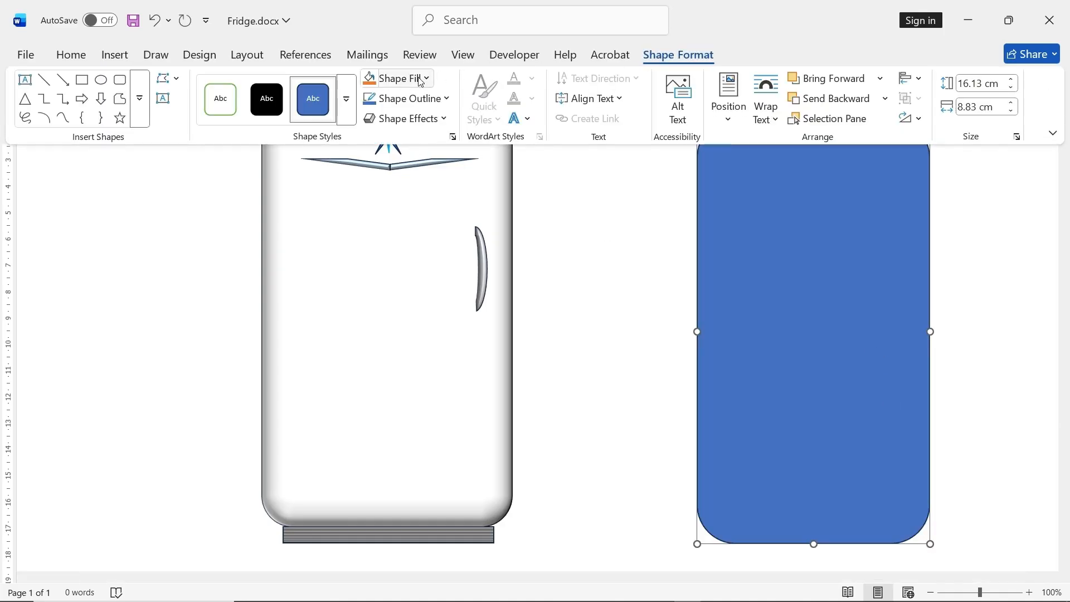
click(394, 78)
click(372, 156)
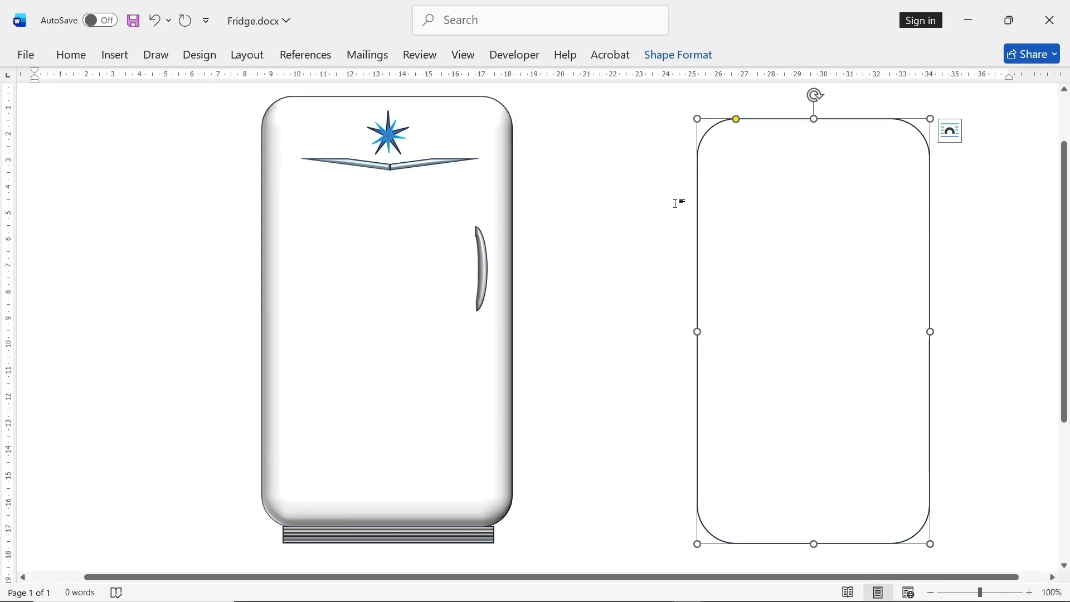
- Examine the 3-D format settings of the finished fridge's body, including its bevel, depth and contour
click(464, 192)
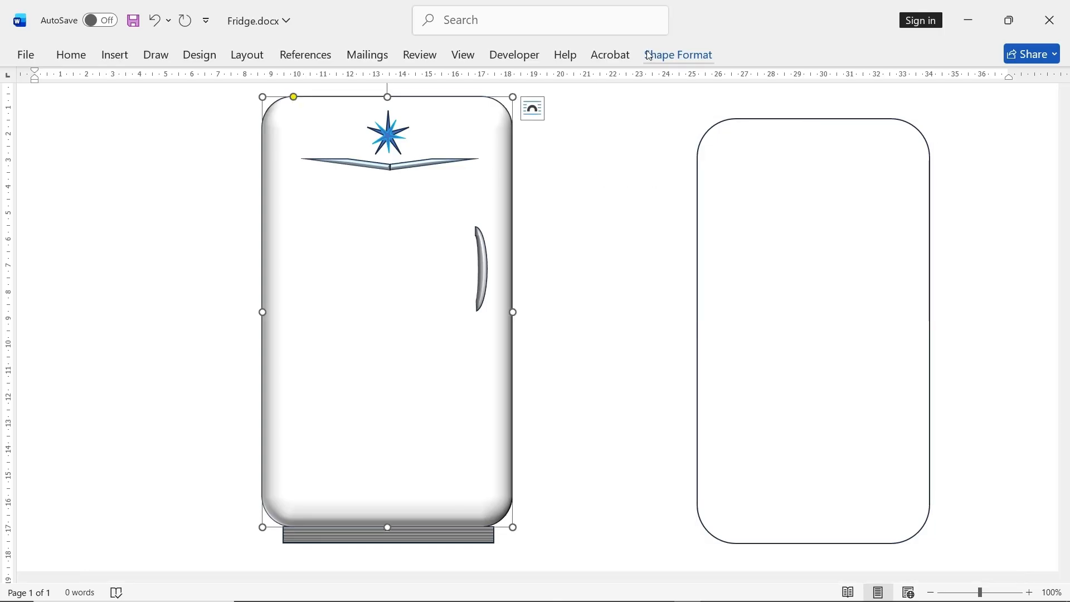
click(678, 54)
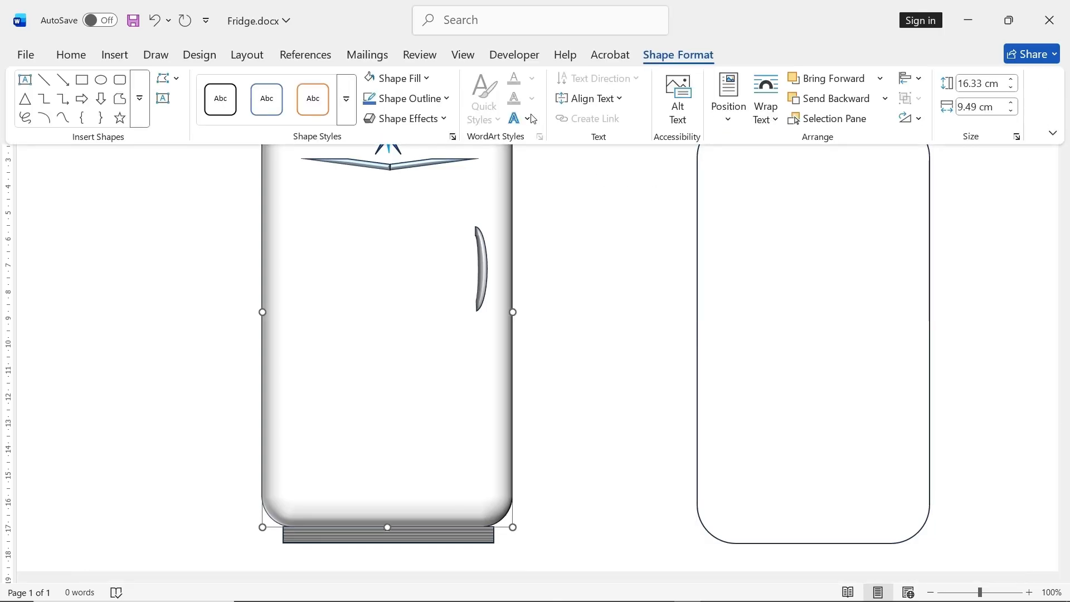
click(452, 138)
click(549, 48)
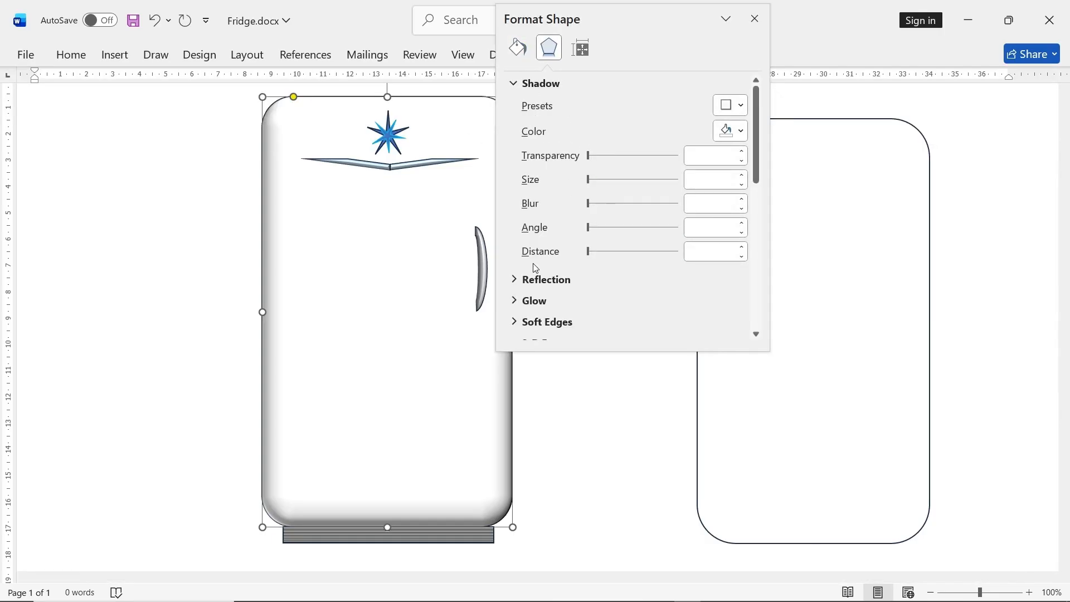
scroll(543, 294, down, 2)
scroll(569, 296, down, 1)
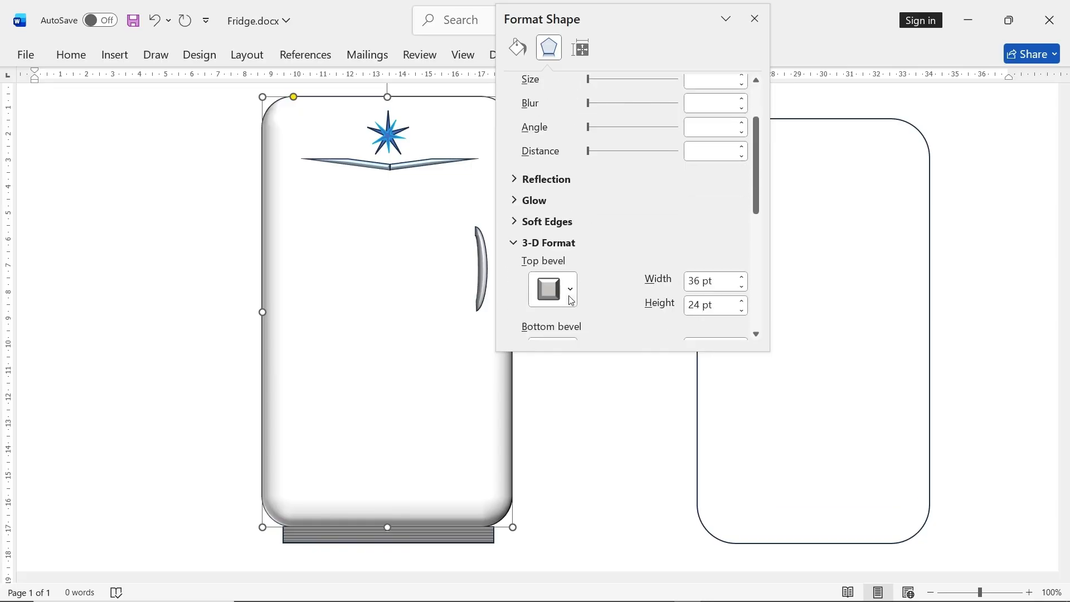
scroll(571, 300, down, 1)
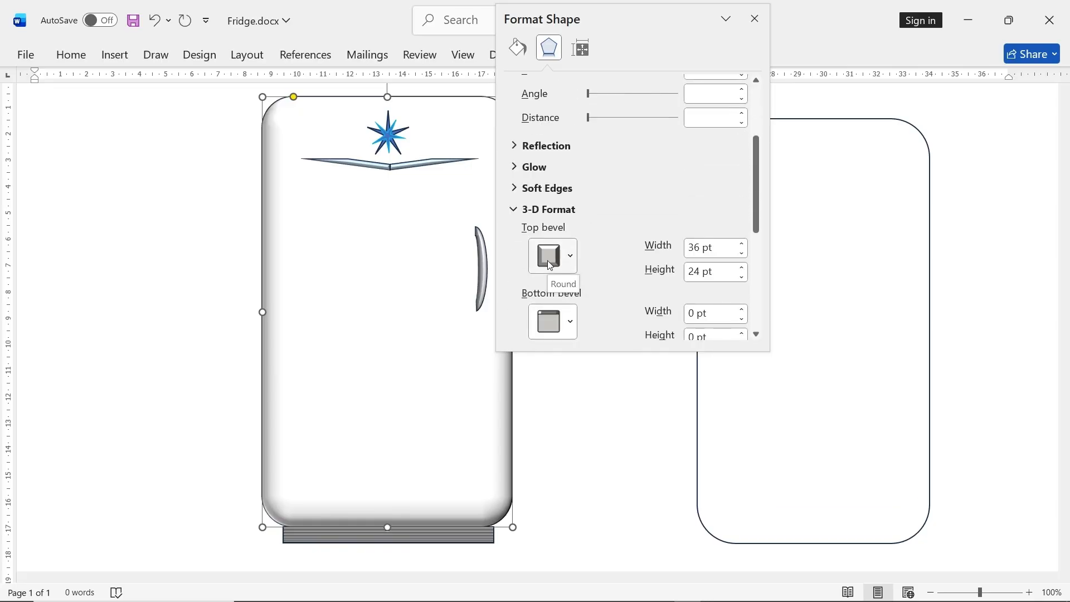
scroll(550, 266, down, 1)
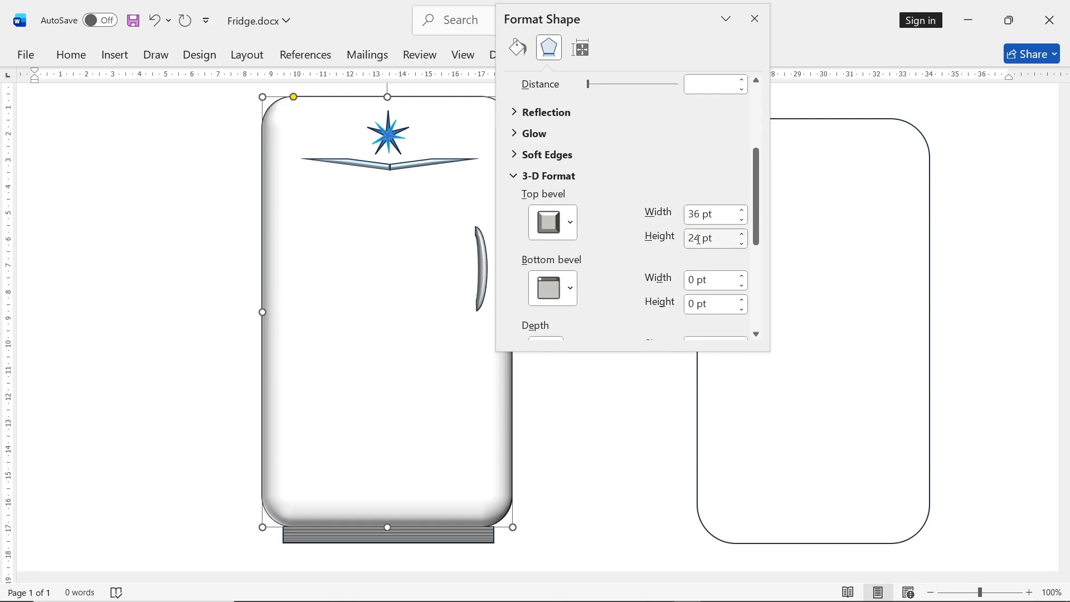
scroll(637, 219, down, 1)
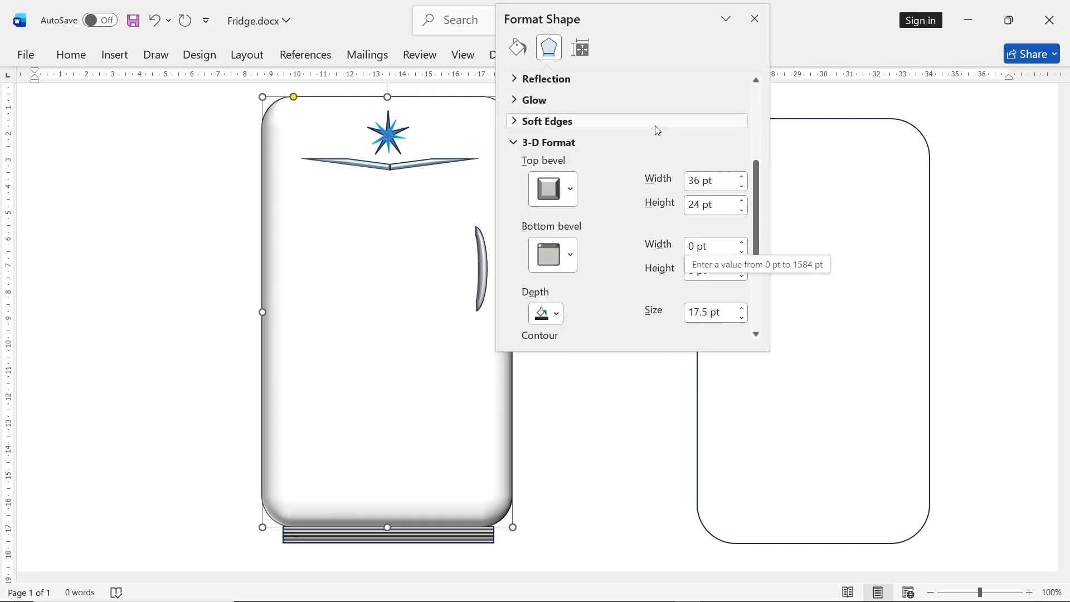
scroll(647, 209, down, 2)
scroll(657, 223, up, 1)
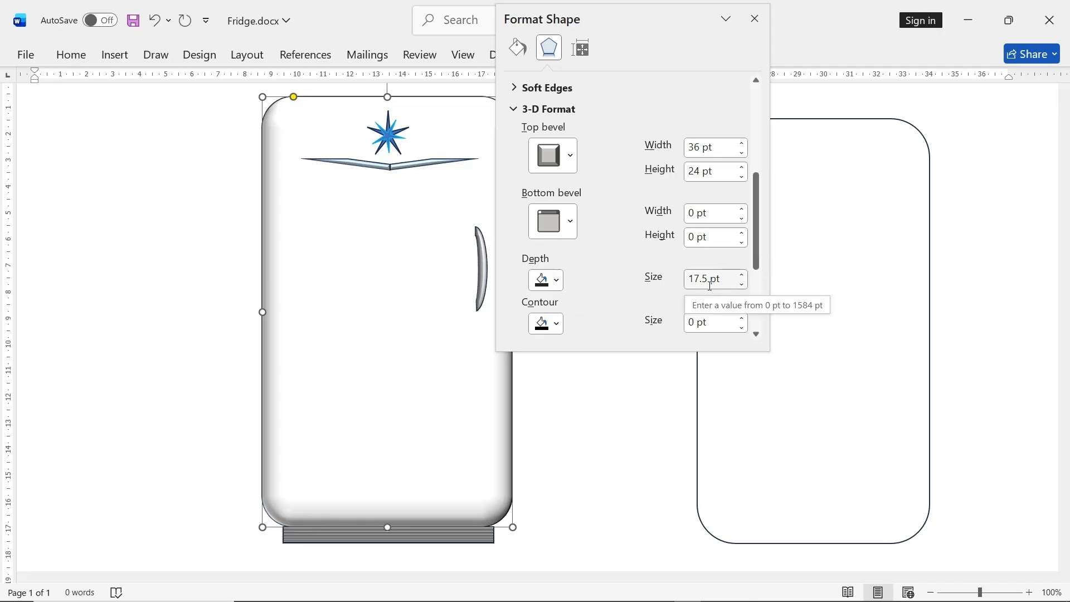
- Give the new rounded rectangle a round top bevel 36 pt wide and 24 pt high
click(803, 191)
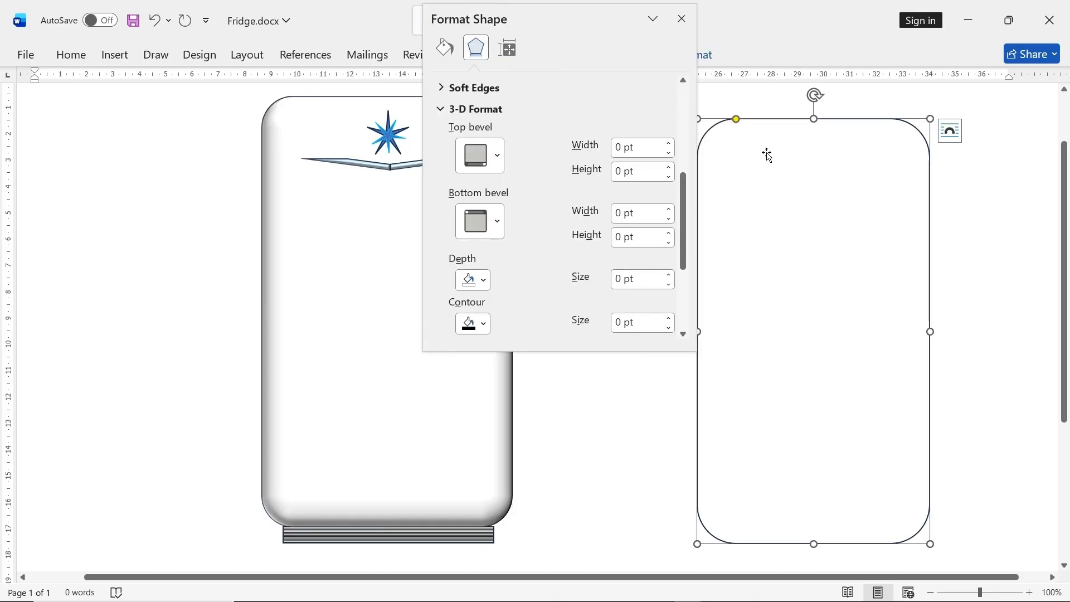
click(614, 149)
text(36)
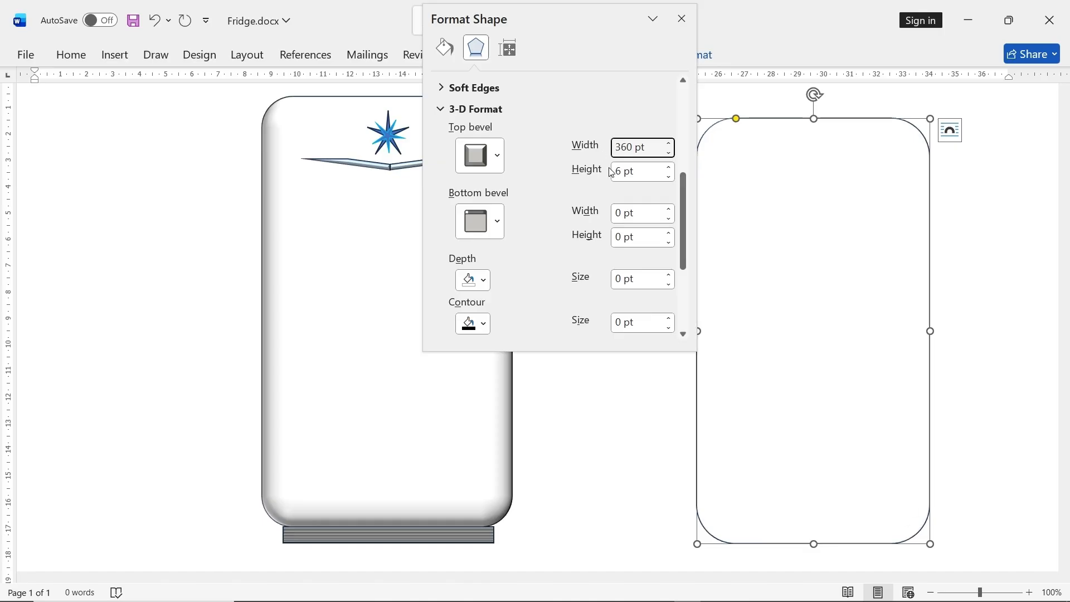
key(Delete)
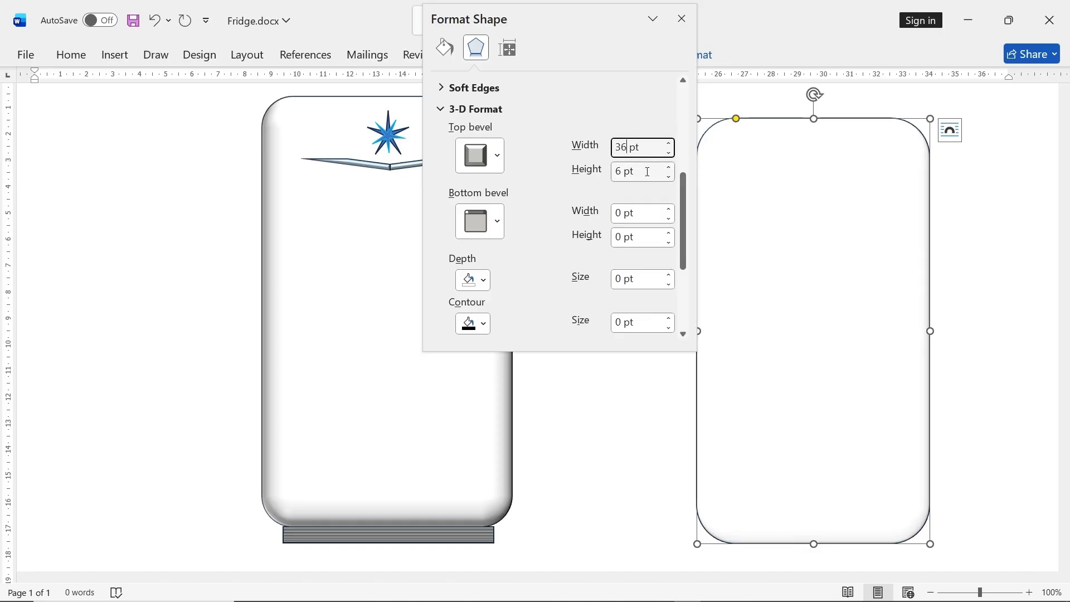
key(Tab)
text(24)
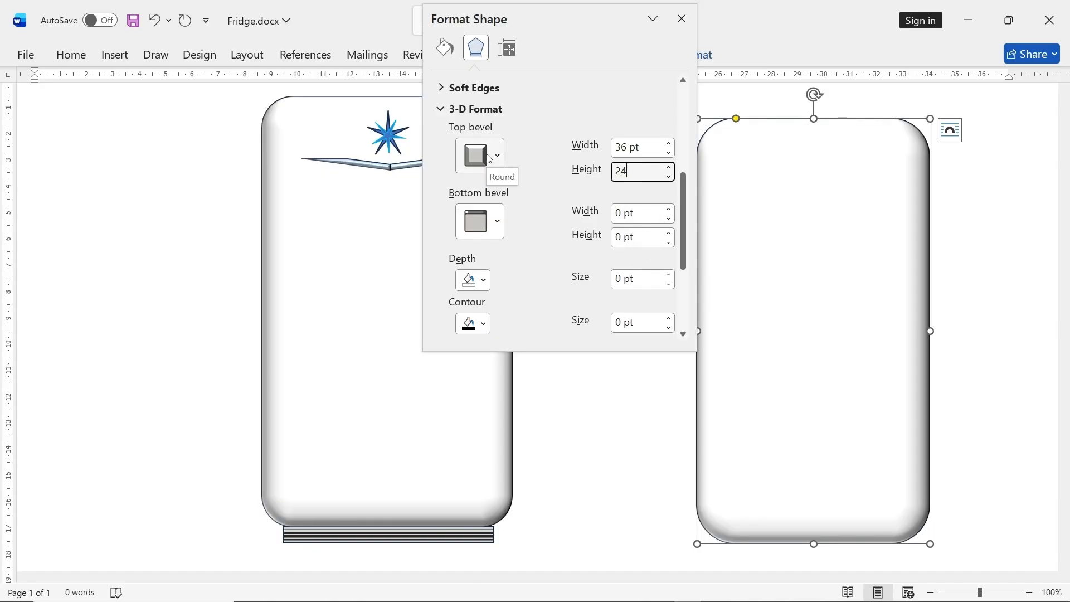
- Set the new rectangle's 3-D depth to black with a size of 17.5 pt, matching the finished fridge's body
click(370, 236)
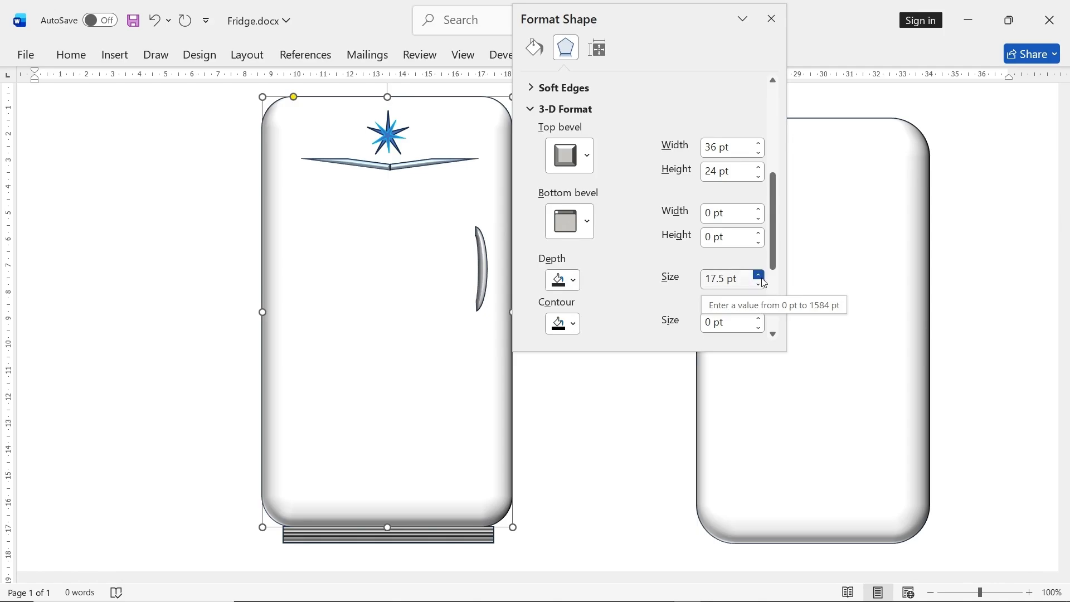
click(825, 276)
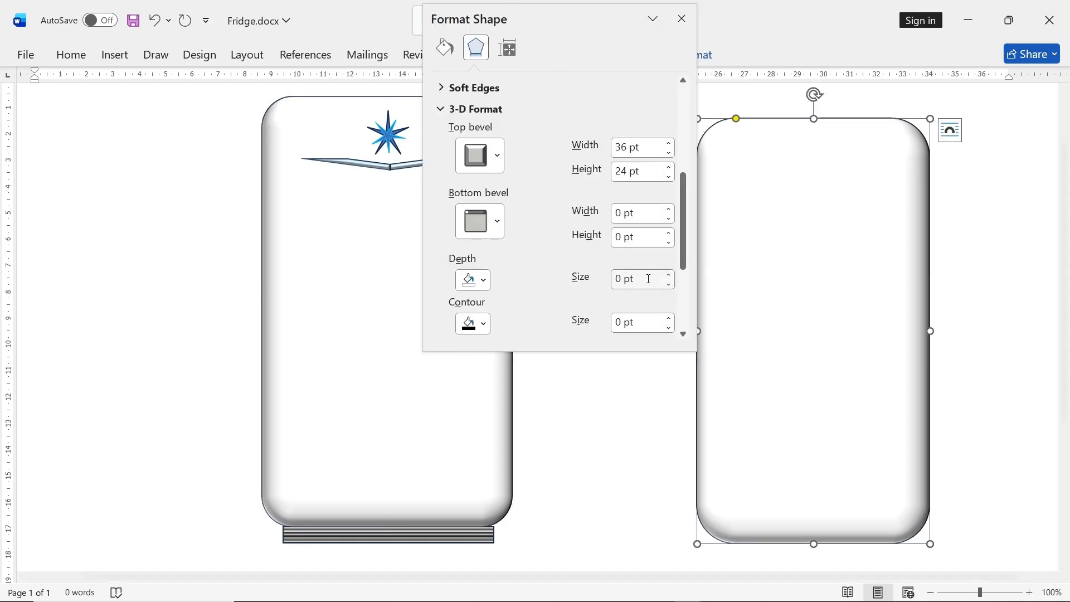
scroll(541, 289, down, 1)
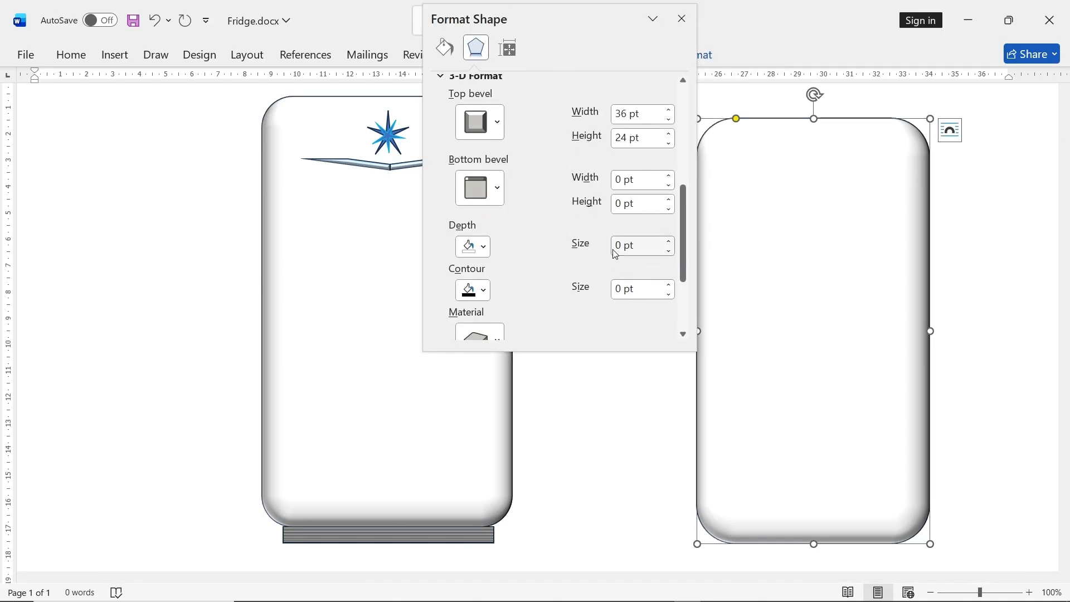
click(483, 247)
click(489, 327)
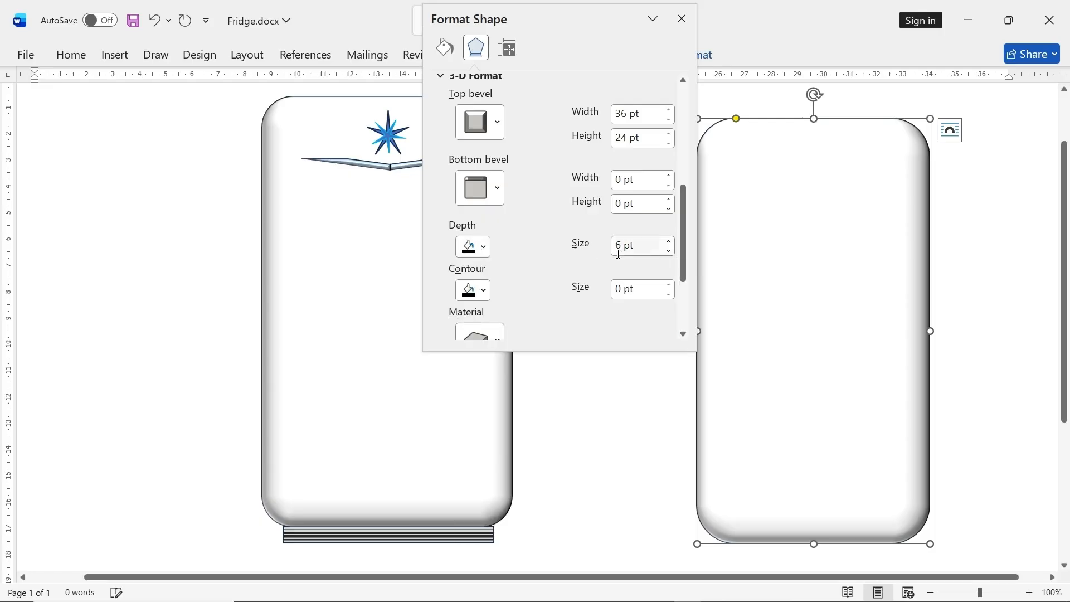
drag(634, 249, 605, 251)
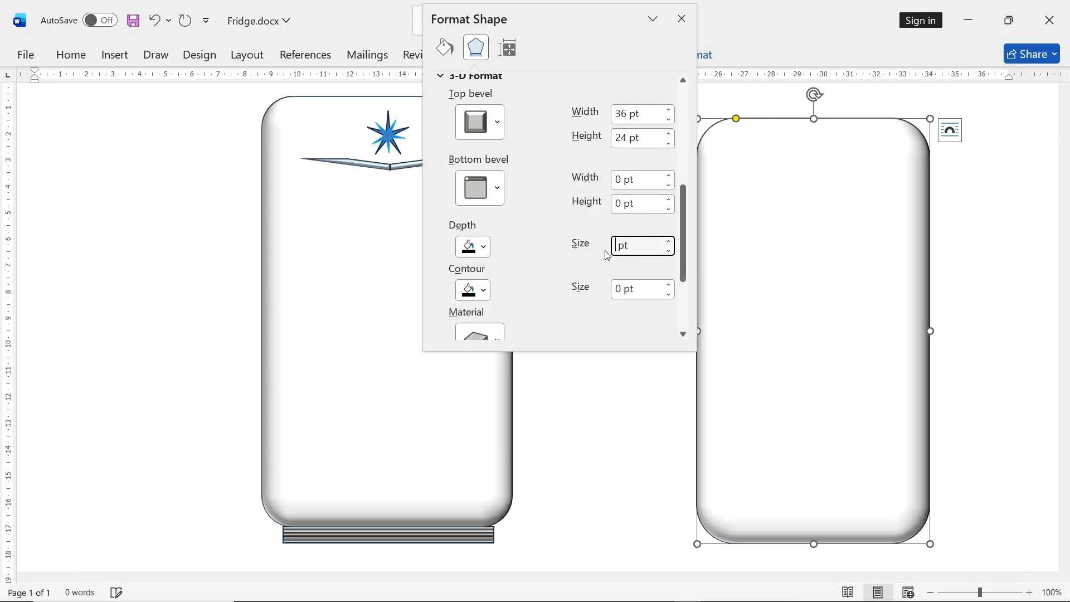
text(17.5)
click(651, 291)
- Apply the Warm Matte material to the new rectangle, matching the finished fridge's body, and close the shape formatting settings
scroll(555, 283, down, 1)
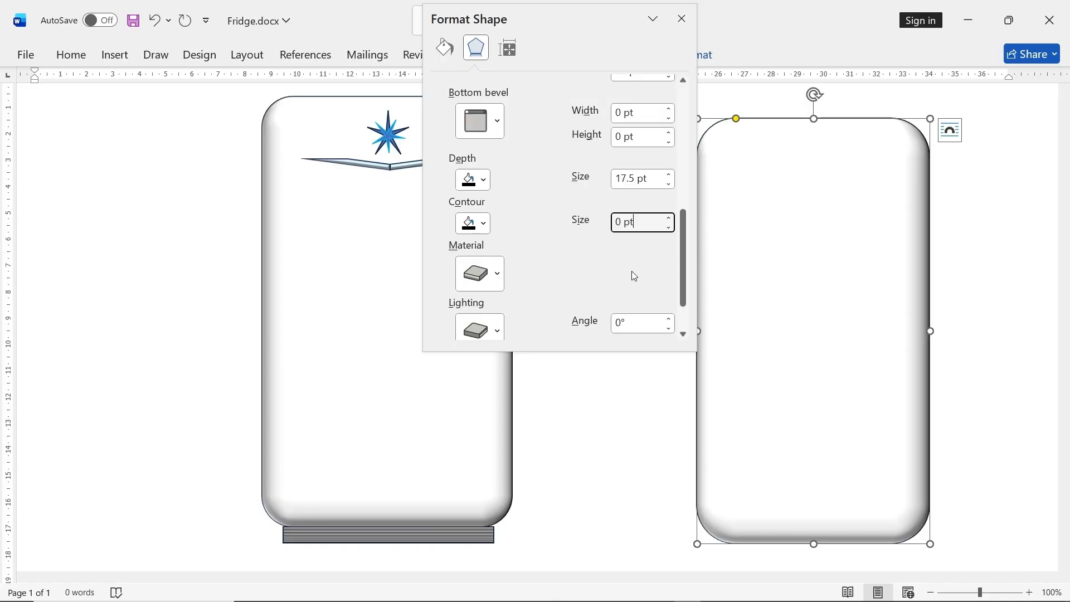
click(363, 252)
click(576, 275)
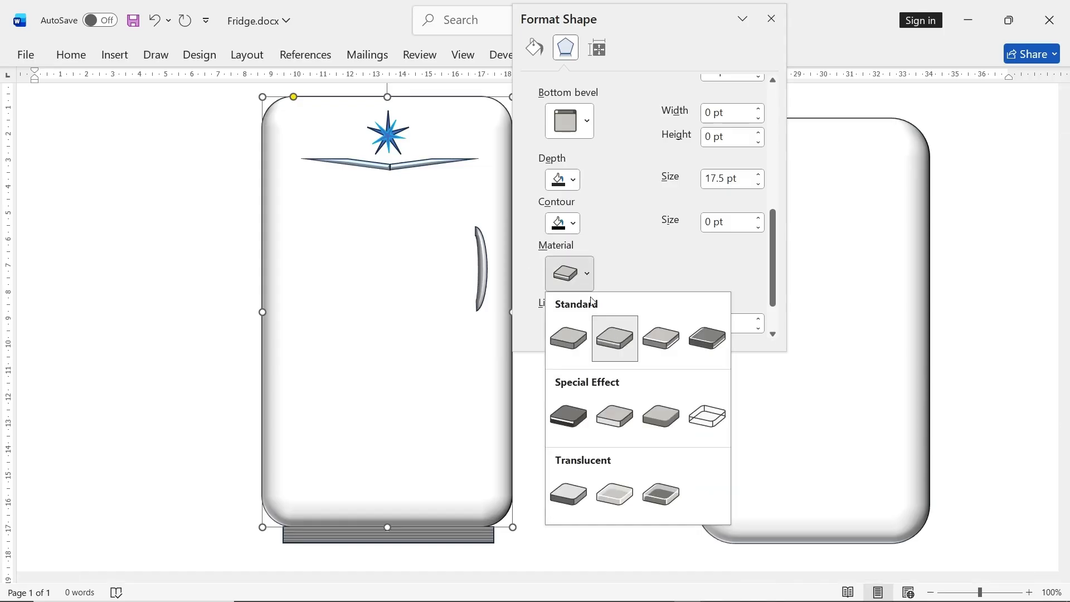
click(625, 342)
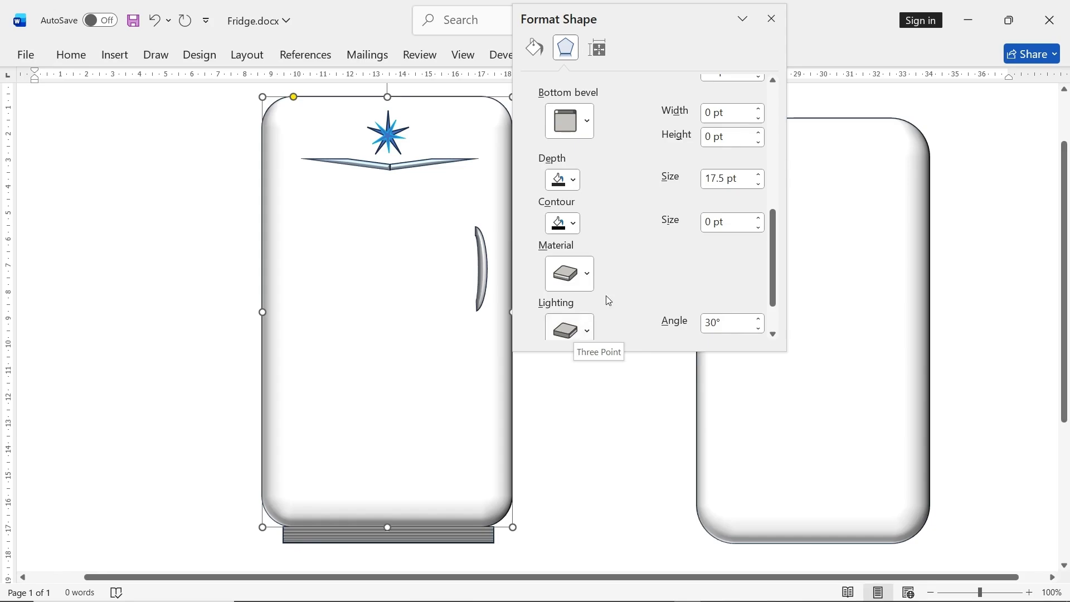
click(885, 275)
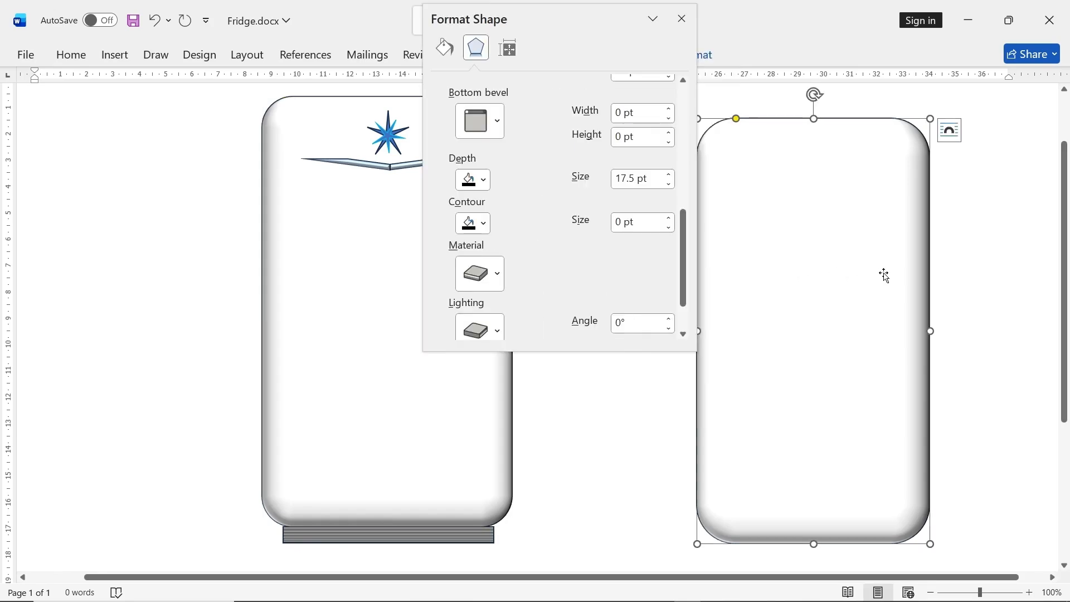
click(496, 274)
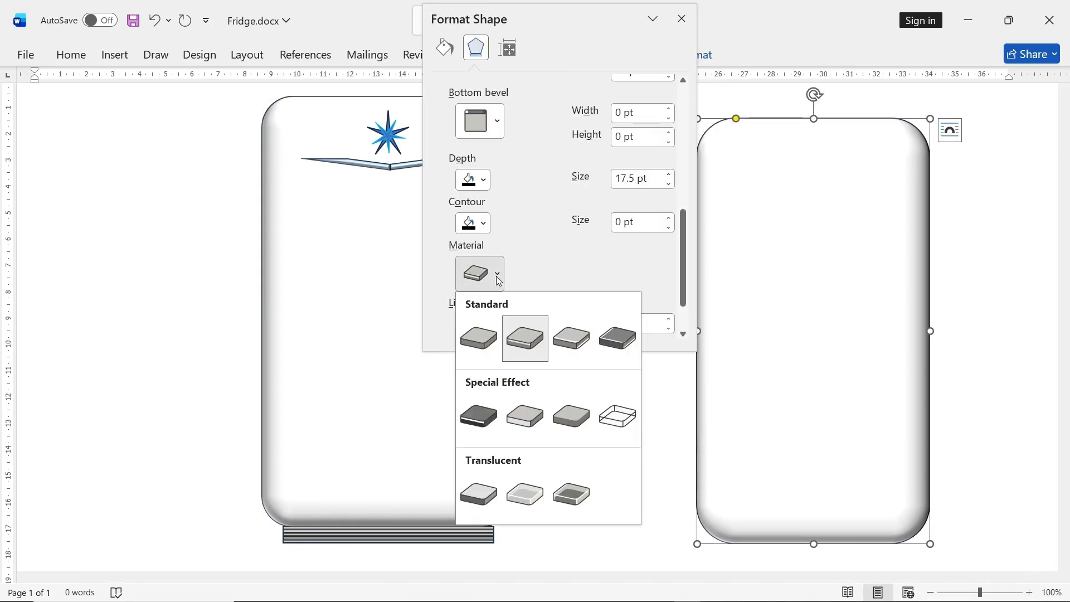
click(539, 329)
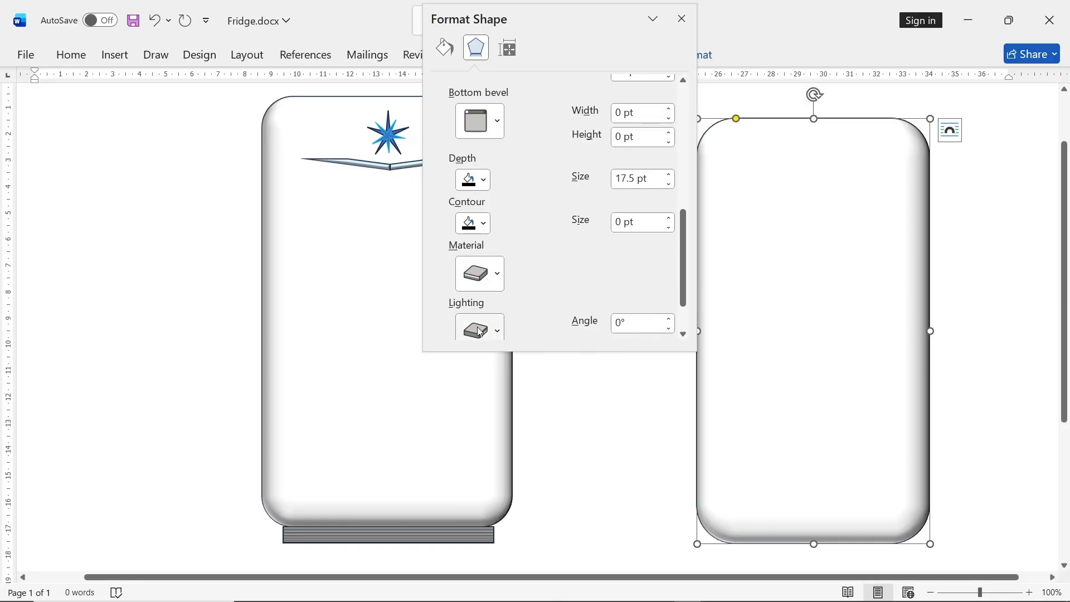
click(613, 384)
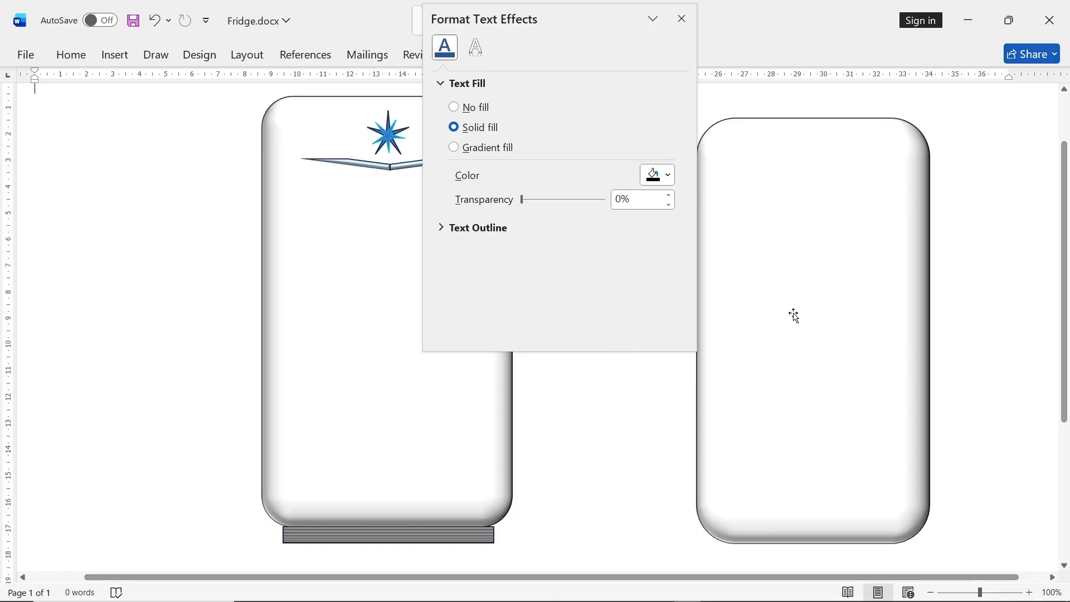
click(816, 308)
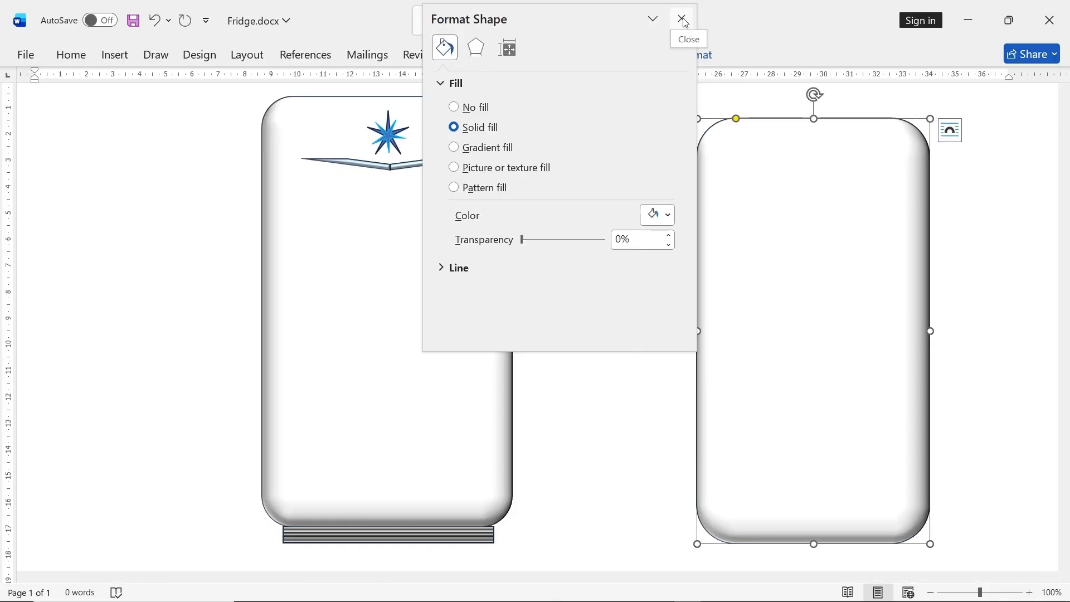
click(682, 20)
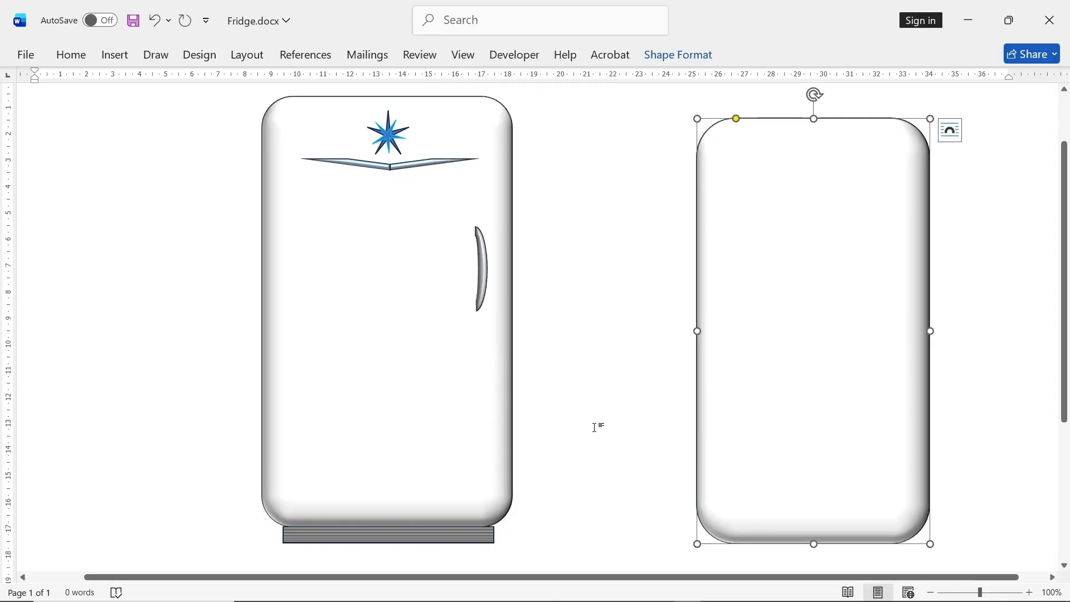
click(486, 270)
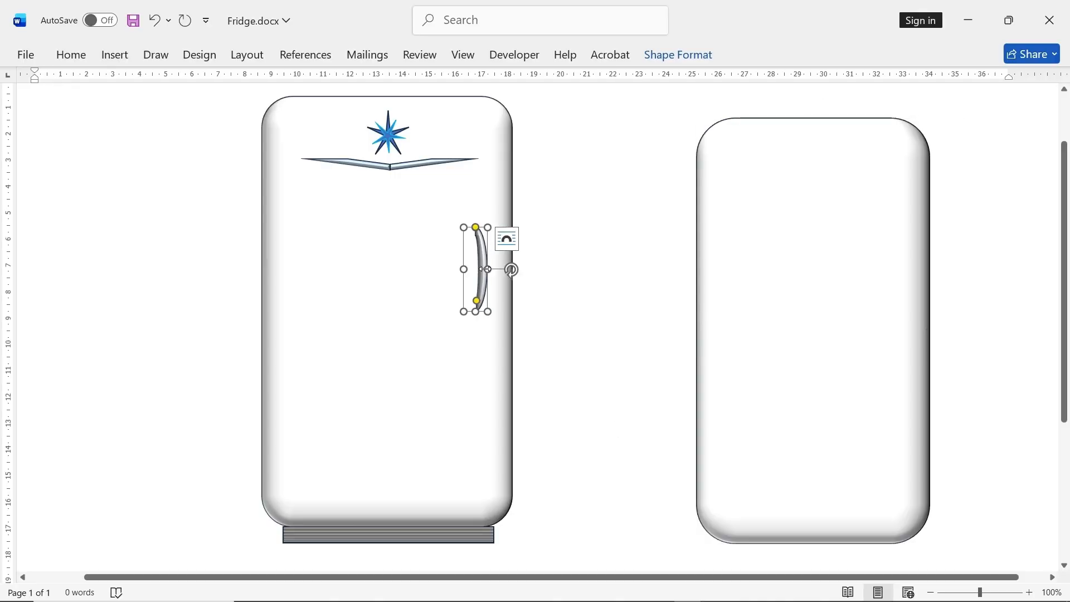
click(585, 211)
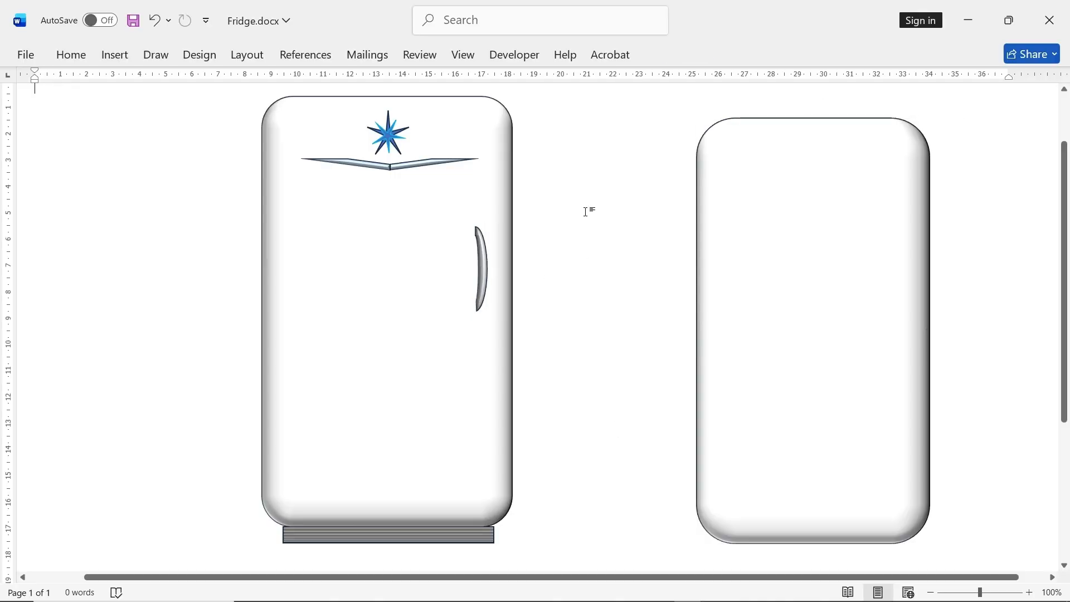
- Insert a block arc, turn it upright as a slim curved handle, and place it near the new fridge body's right edge
click(115, 55)
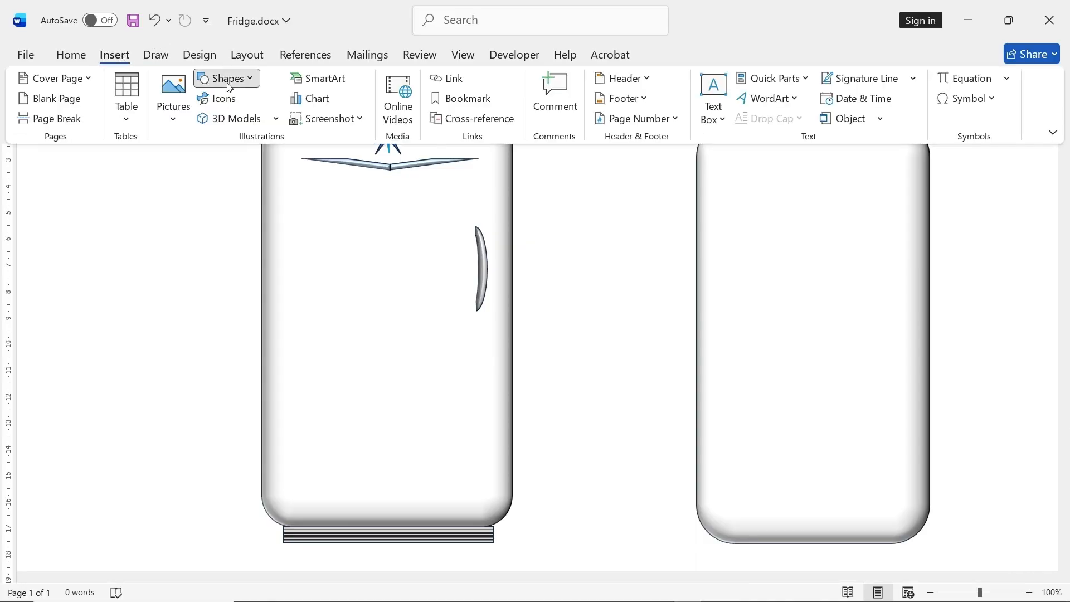
click(228, 79)
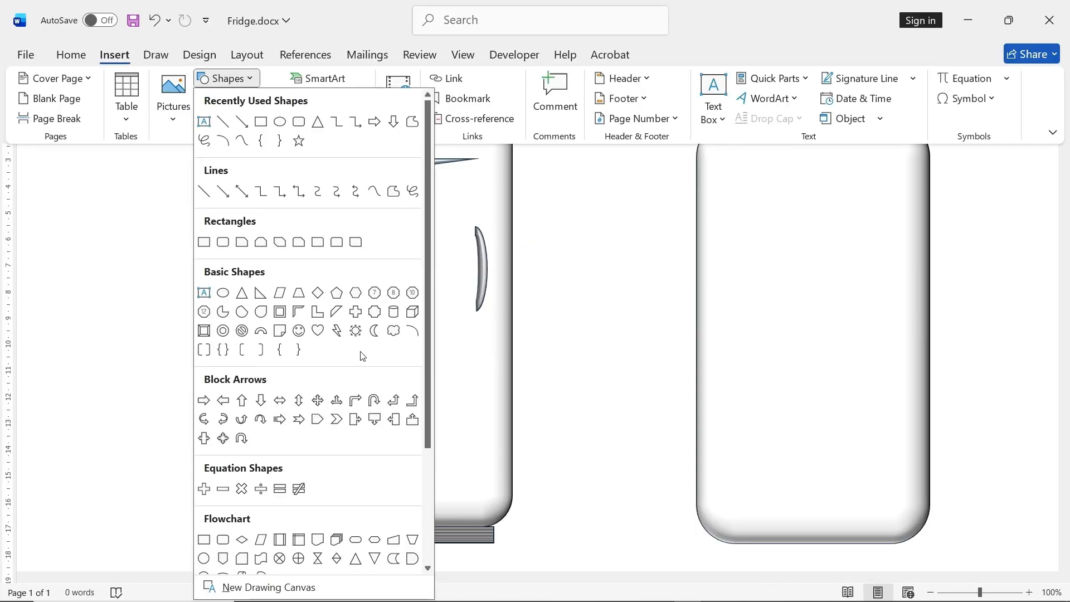
click(261, 331)
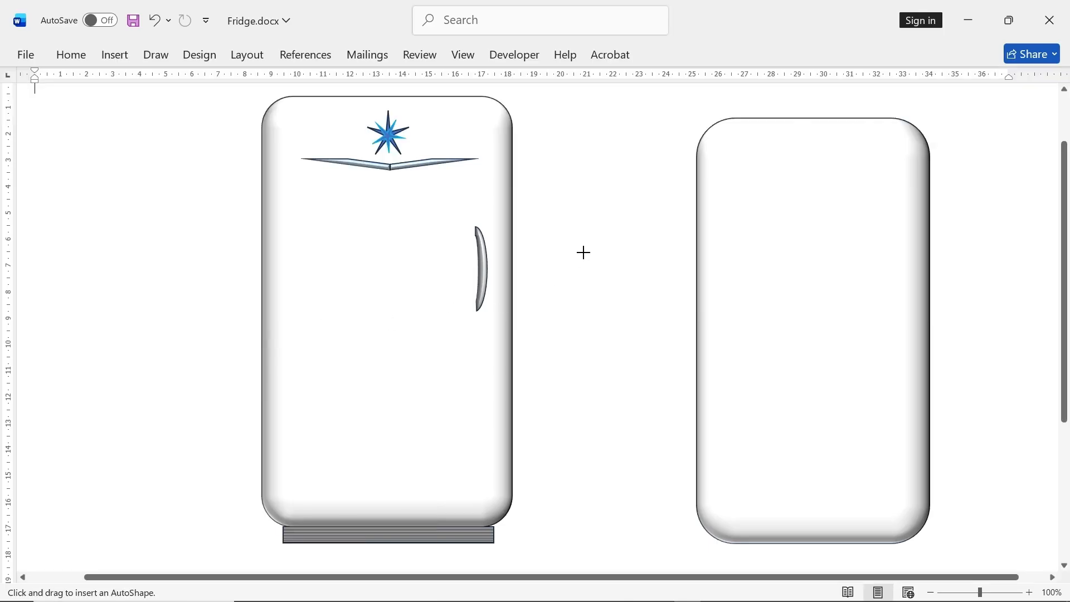
drag(602, 193, 695, 223)
drag(650, 171, 723, 209)
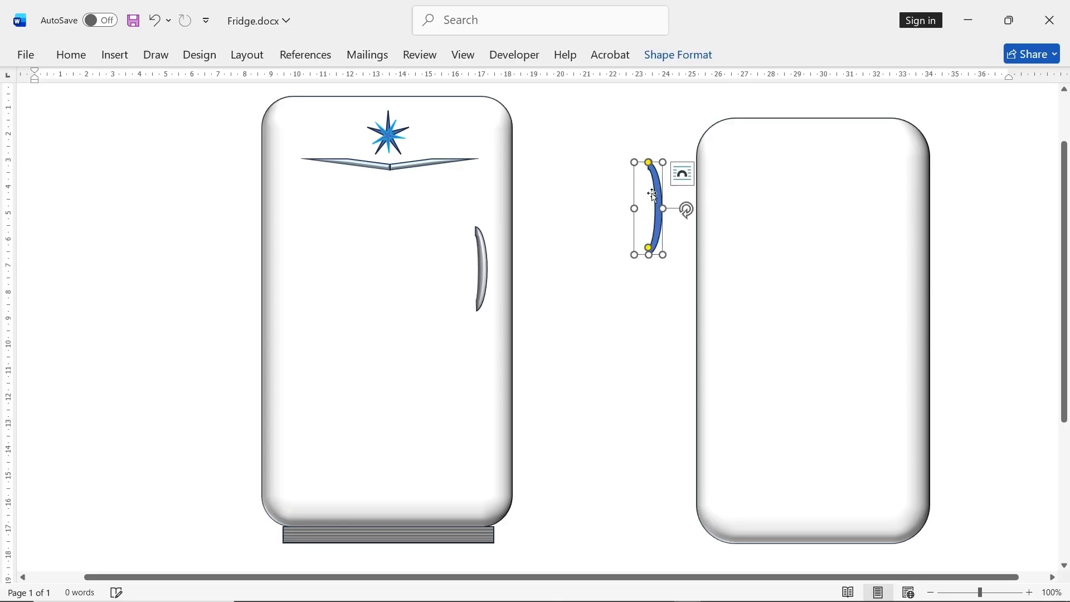
drag(663, 161, 902, 250)
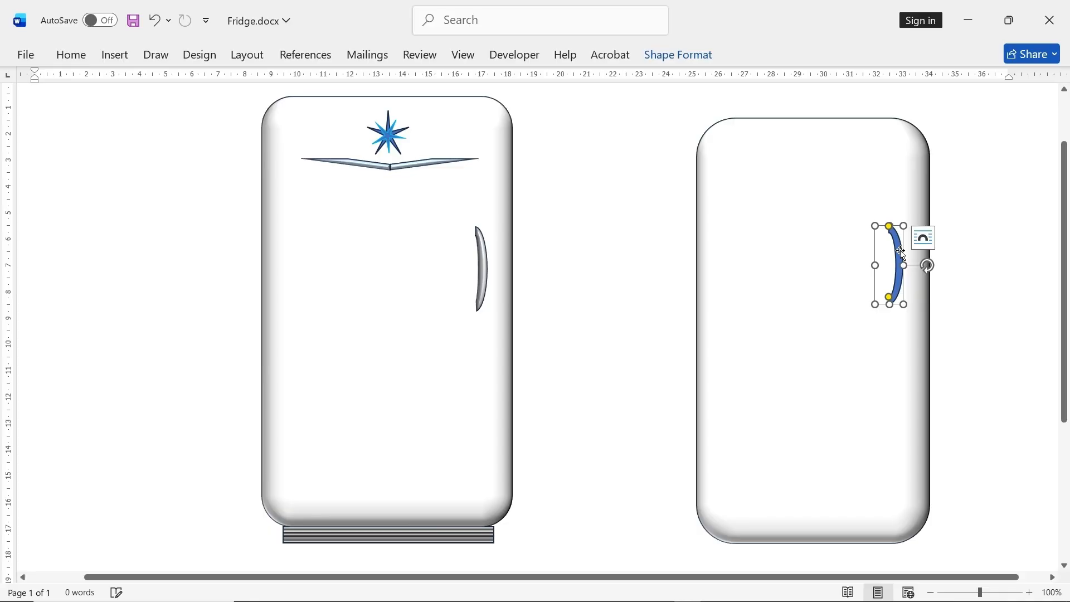
- Examine the fill and 3-D format settings of the finished fridge's handle, including its top bevel
click(484, 273)
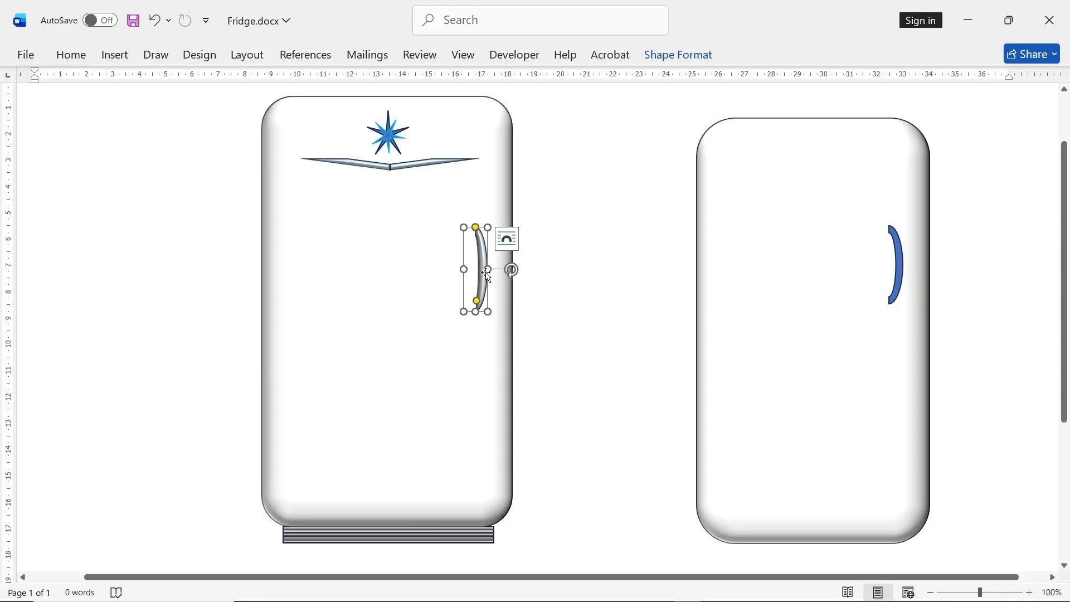
click(686, 65)
click(459, 137)
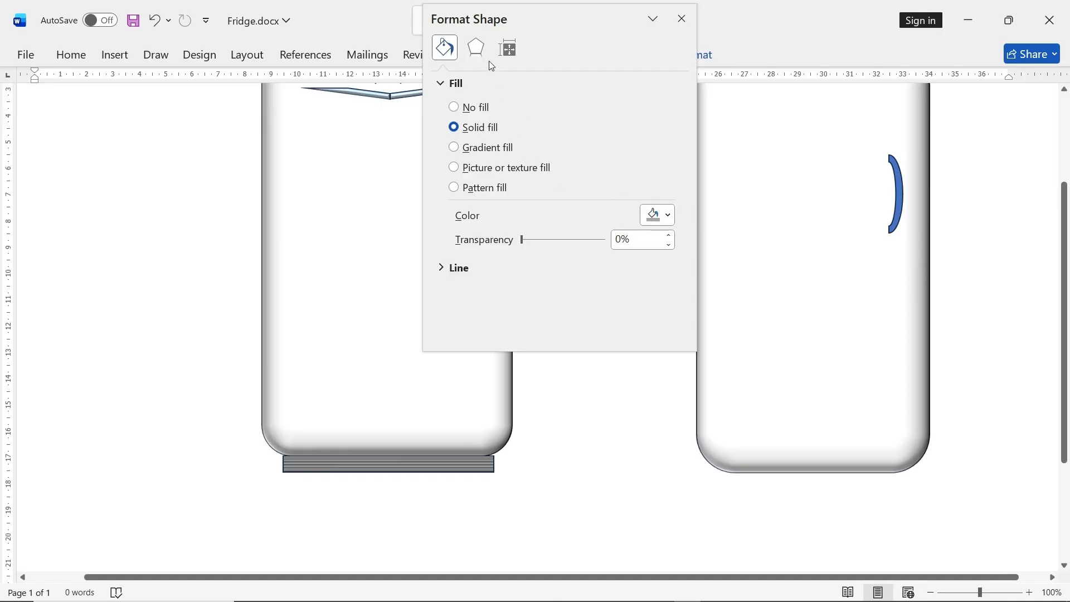
click(475, 49)
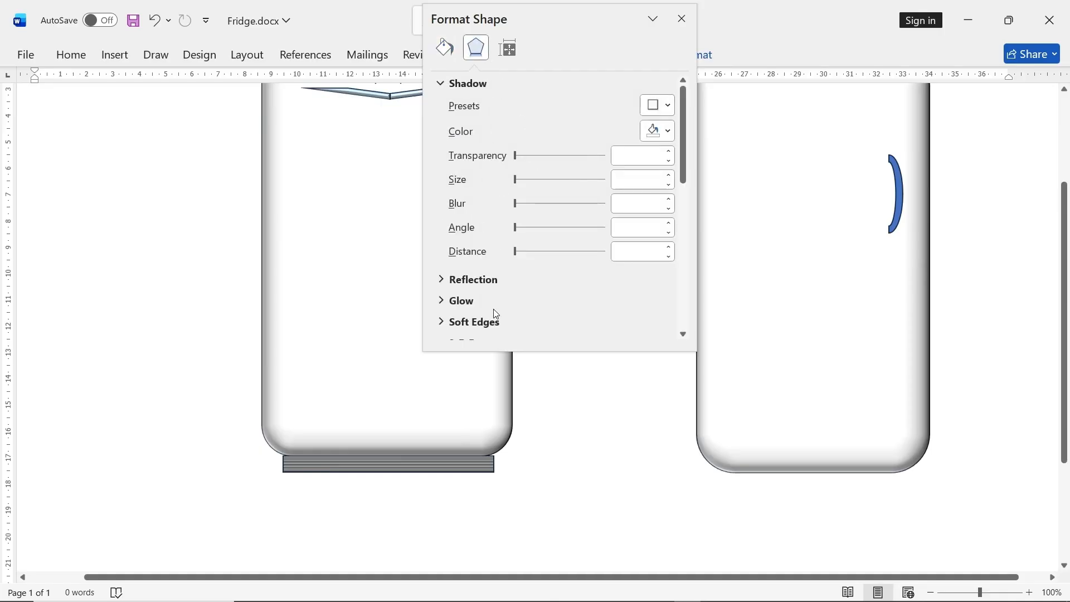
scroll(485, 271, down, 3)
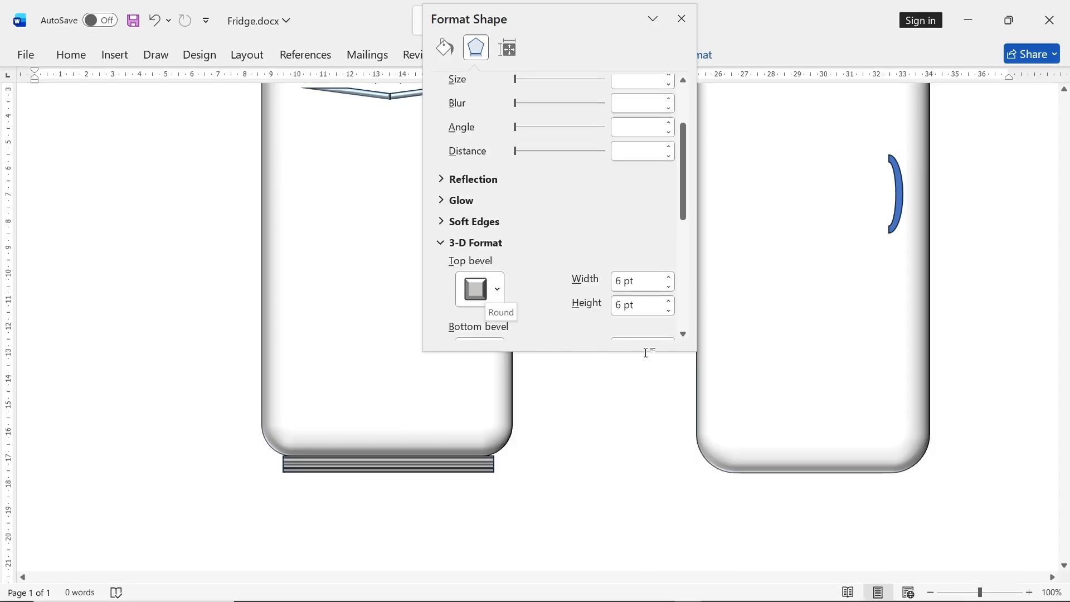
click(646, 386)
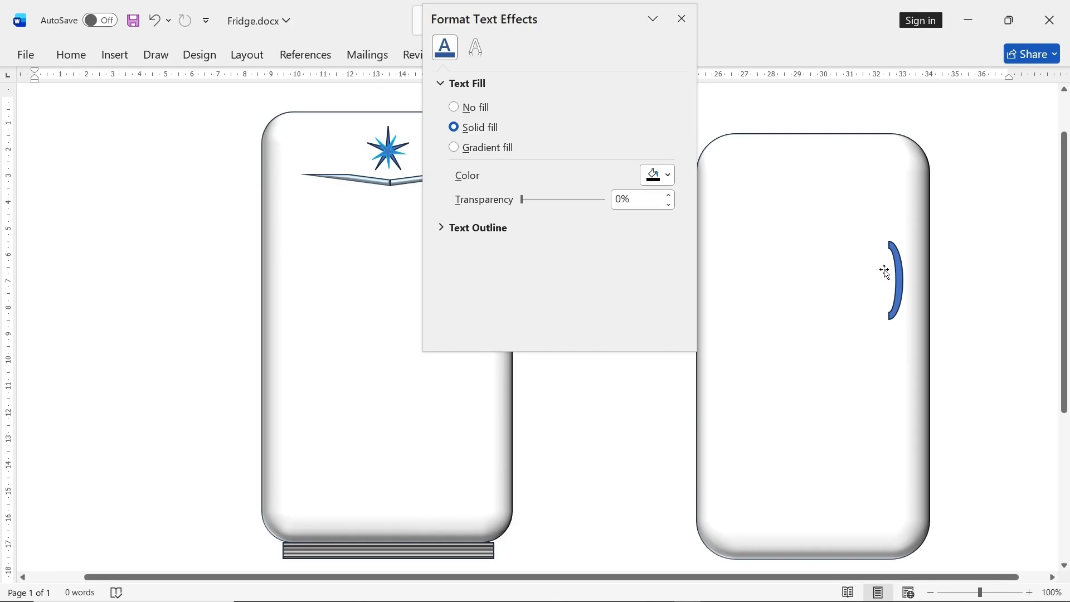
- Fill the new fridge's handle with a solid light gray from the white theme shades
click(901, 275)
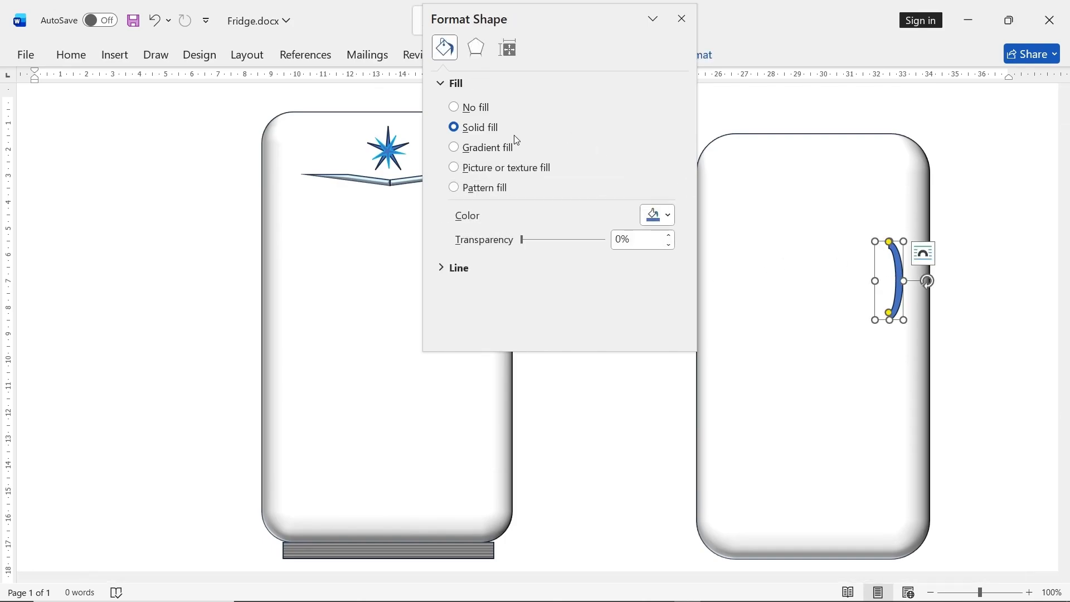
click(668, 216)
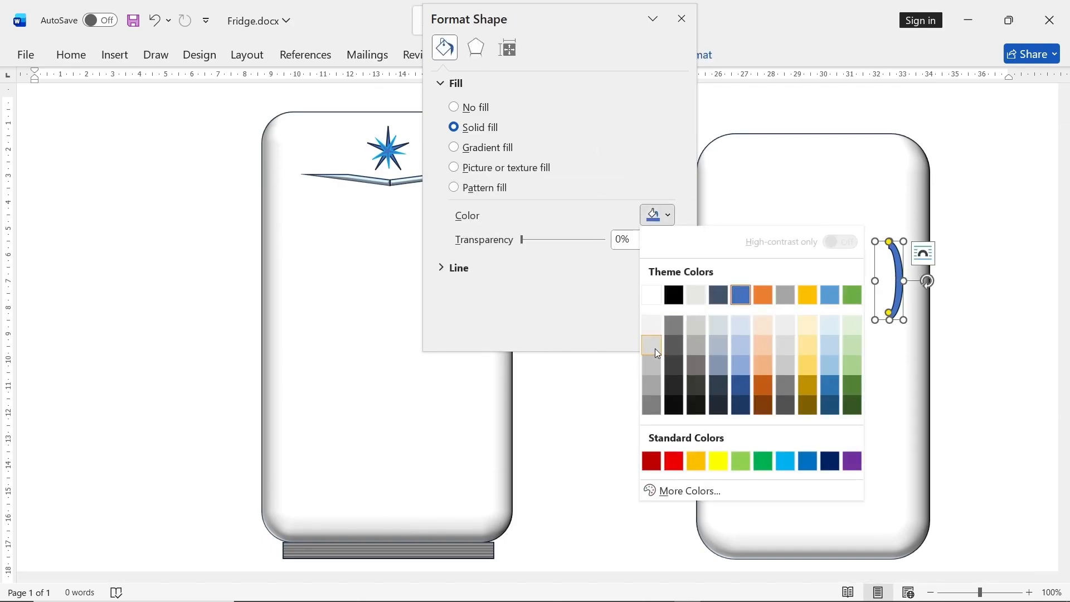
click(652, 367)
click(626, 382)
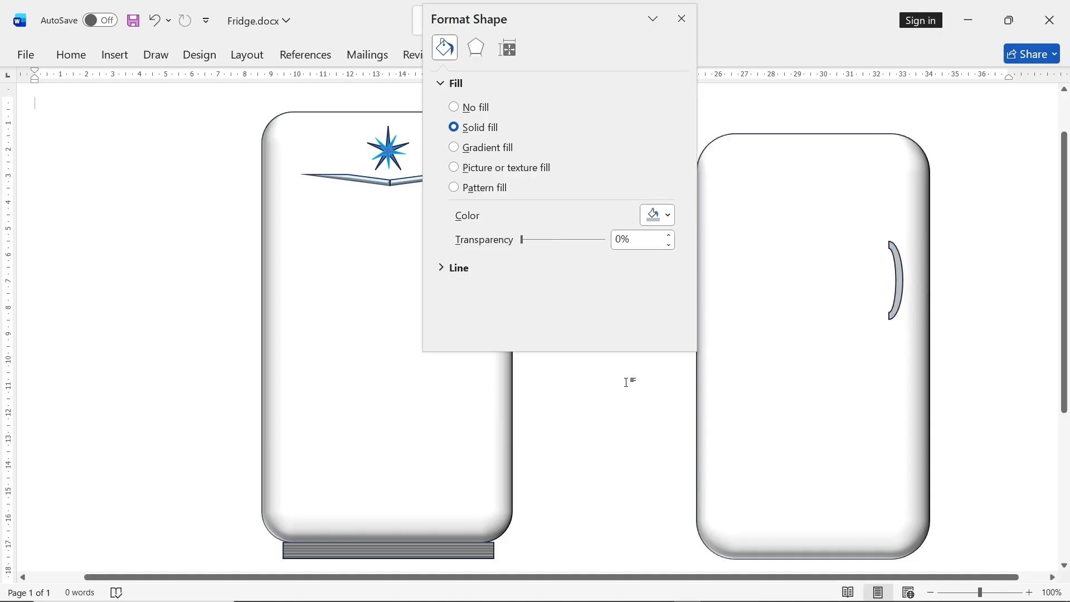
- Check the finished handle's fill color and apply the same medium gray theme color to the new handle
click(346, 284)
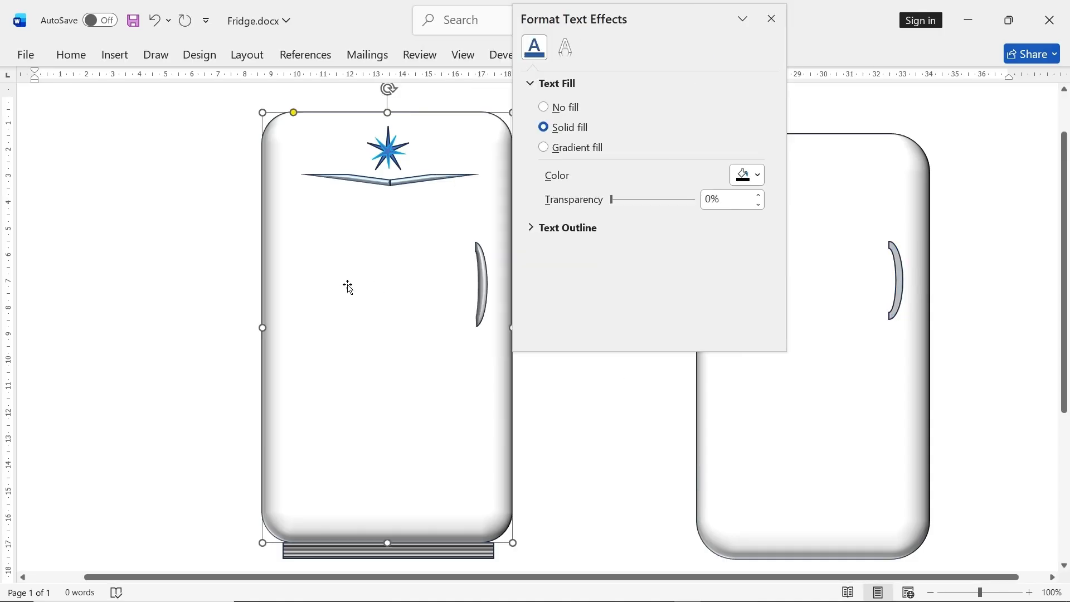
click(485, 281)
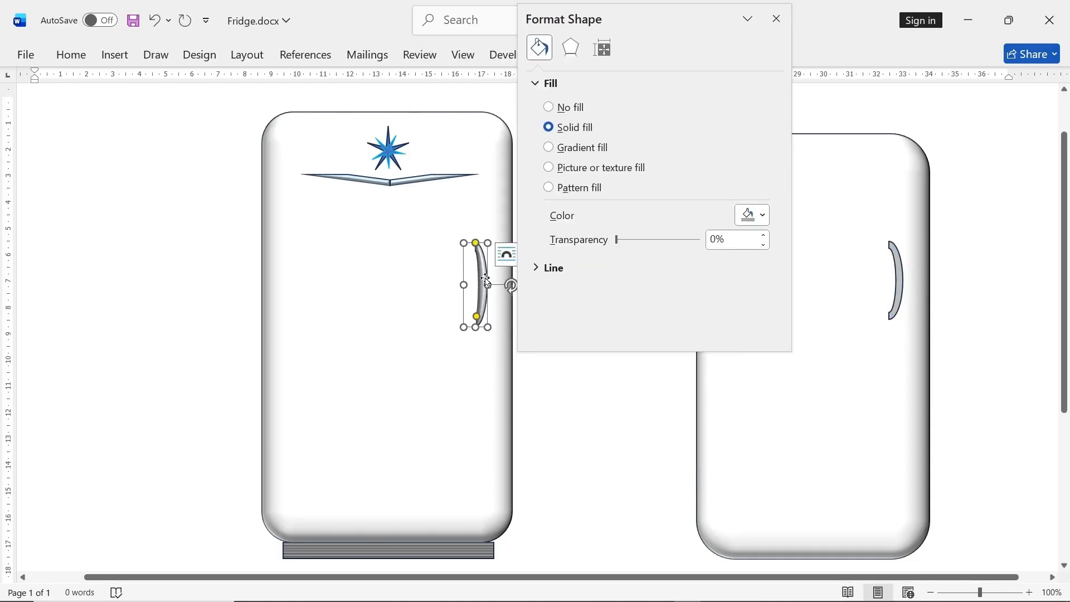
click(764, 215)
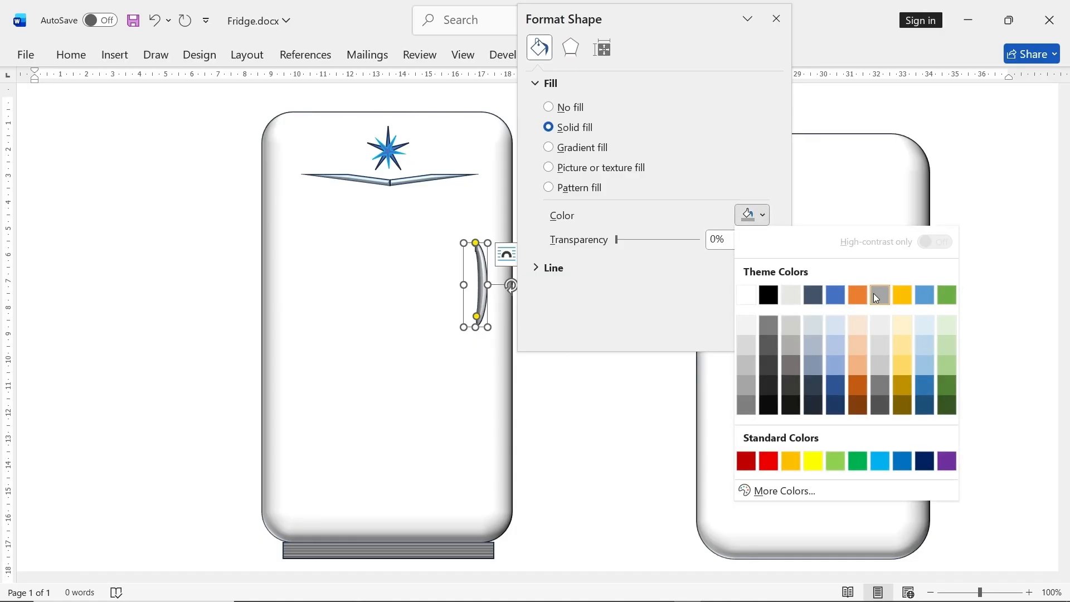
click(634, 400)
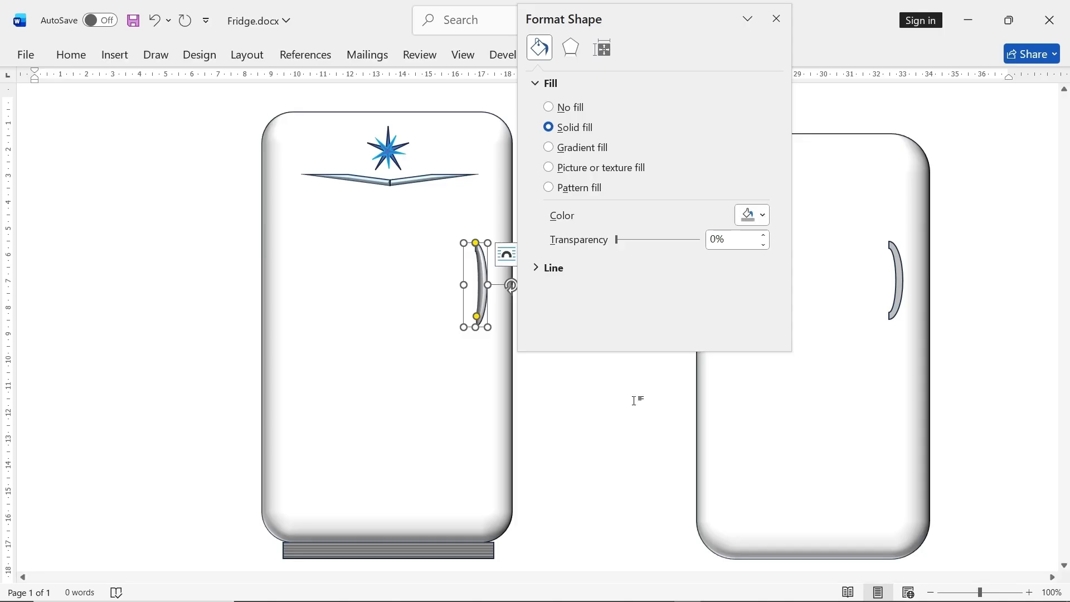
click(902, 291)
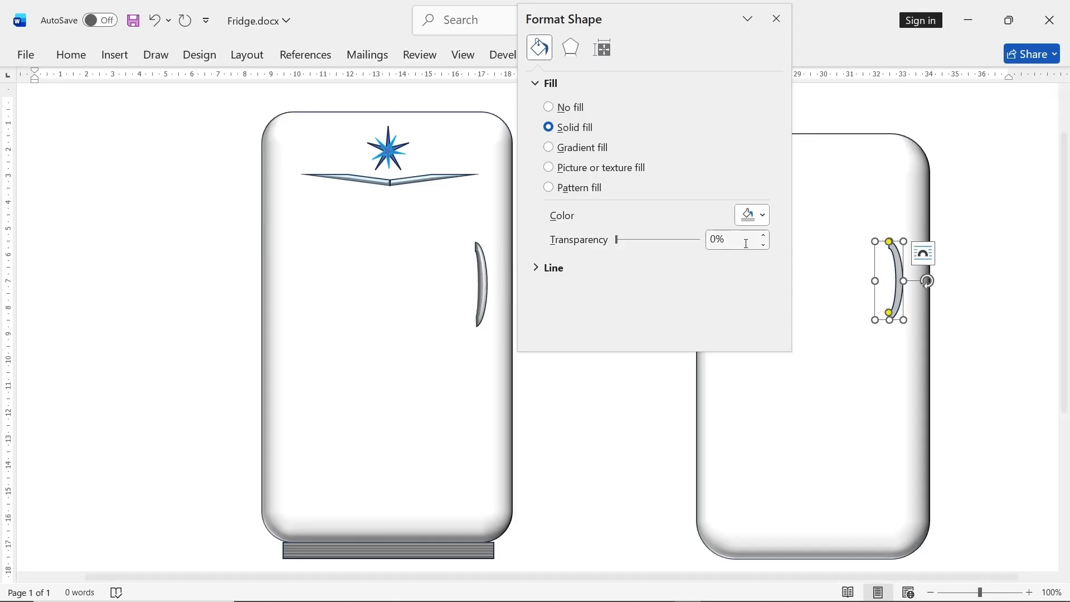
click(762, 215)
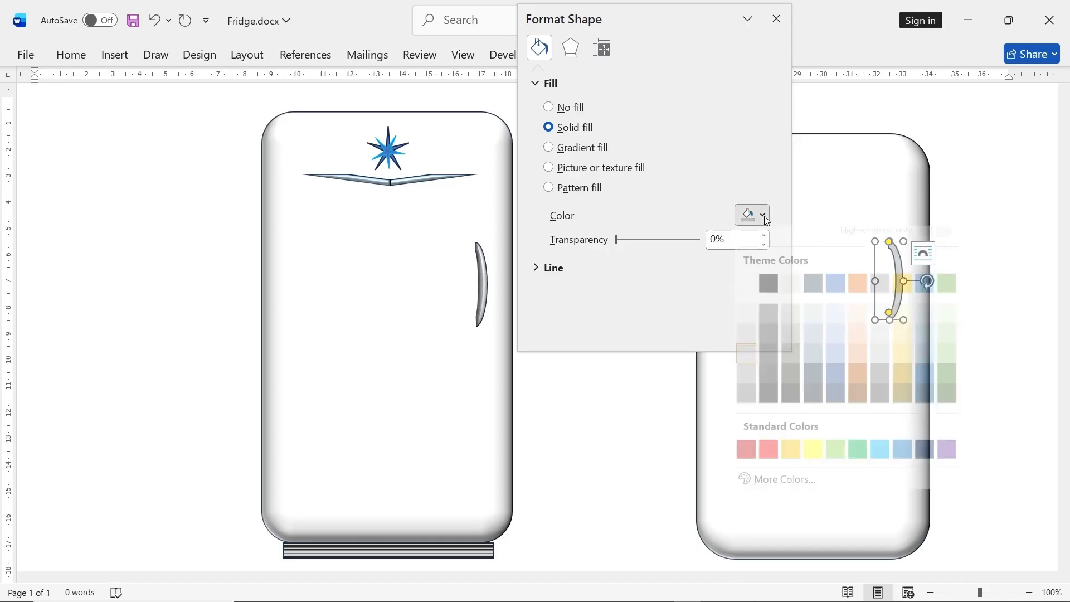
click(879, 295)
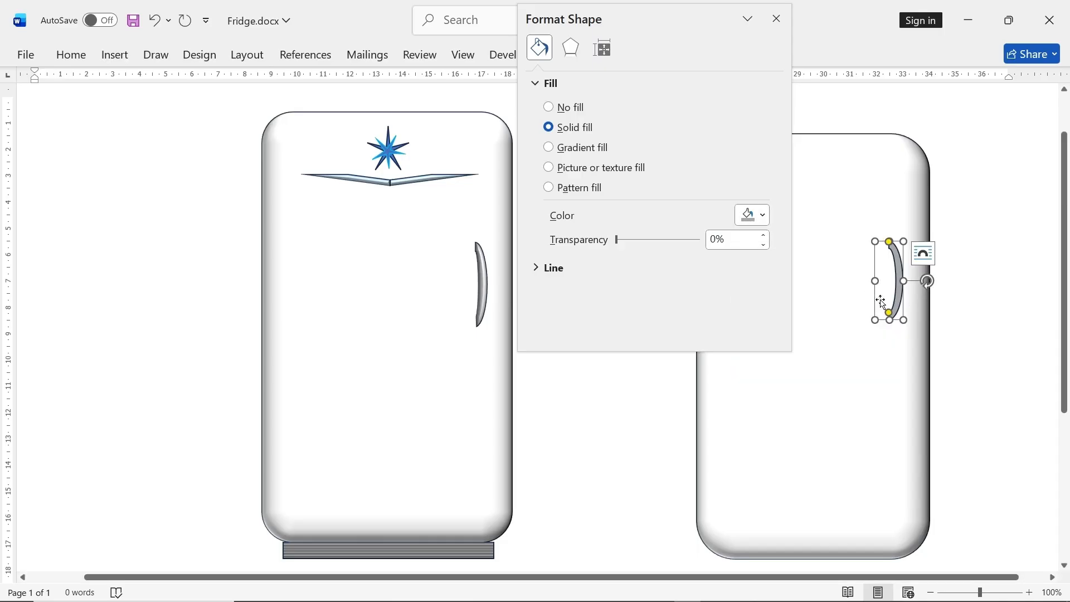
- Give the new handle a round top bevel 6 pt wide and 6 pt high
click(570, 49)
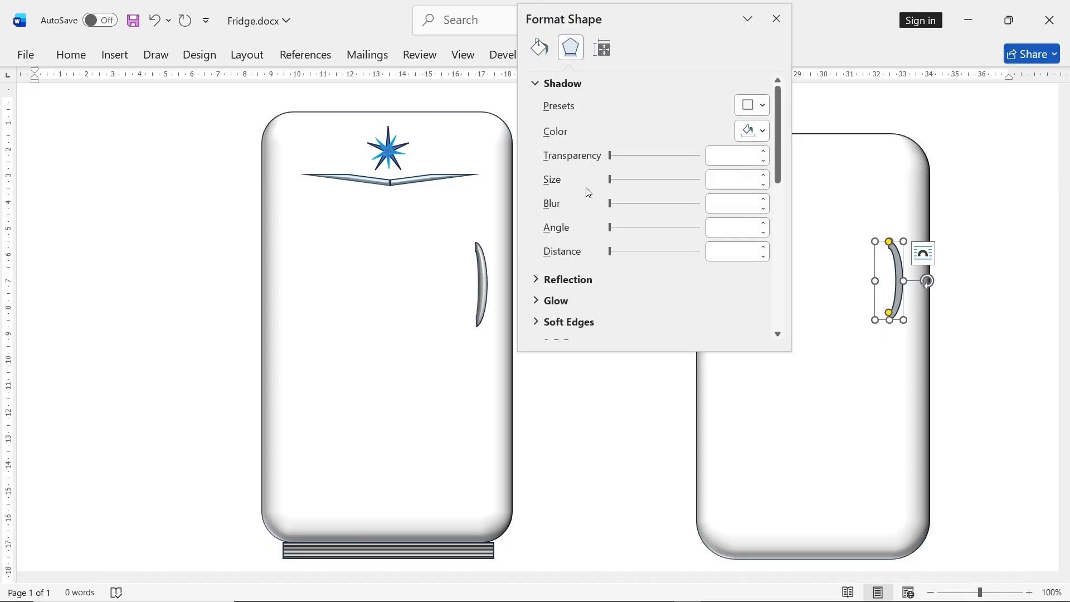
scroll(560, 284, down, 4)
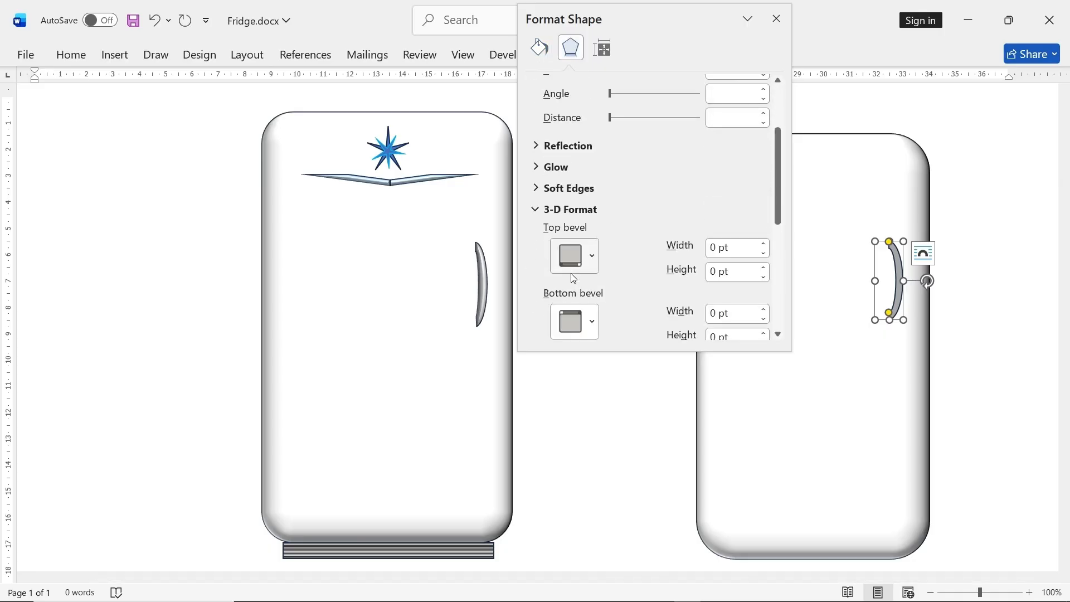
click(592, 259)
click(578, 395)
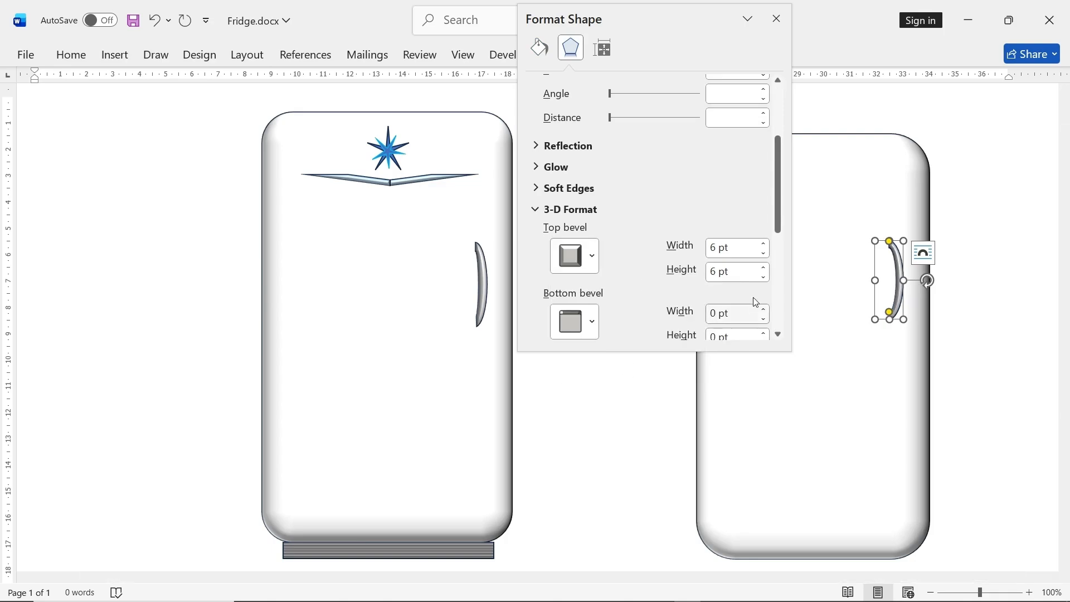
click(695, 422)
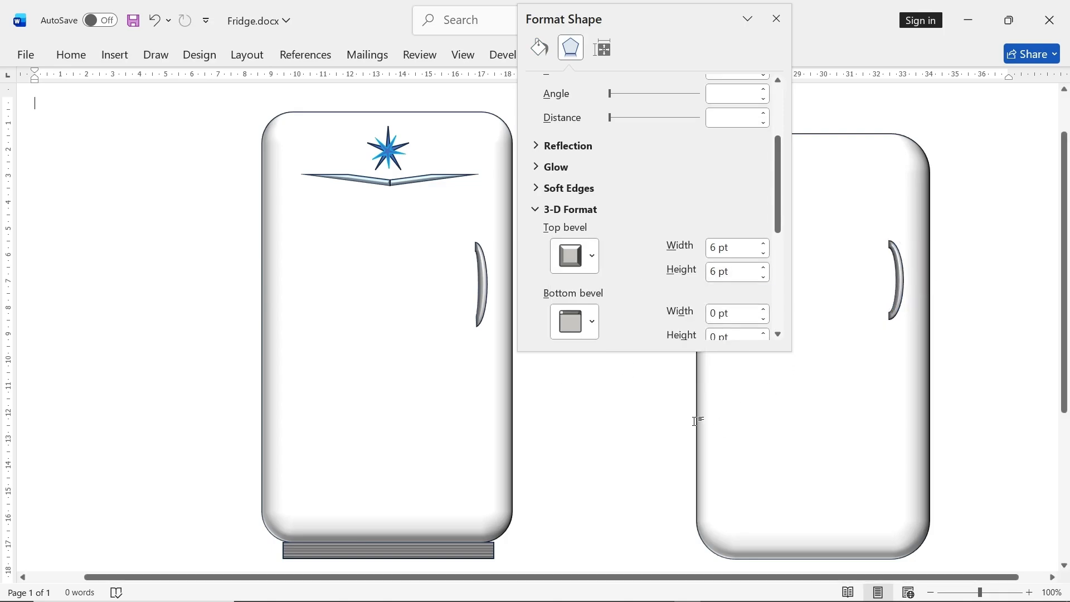
- Set the new handle's layout to a fixed position on the page
click(902, 287)
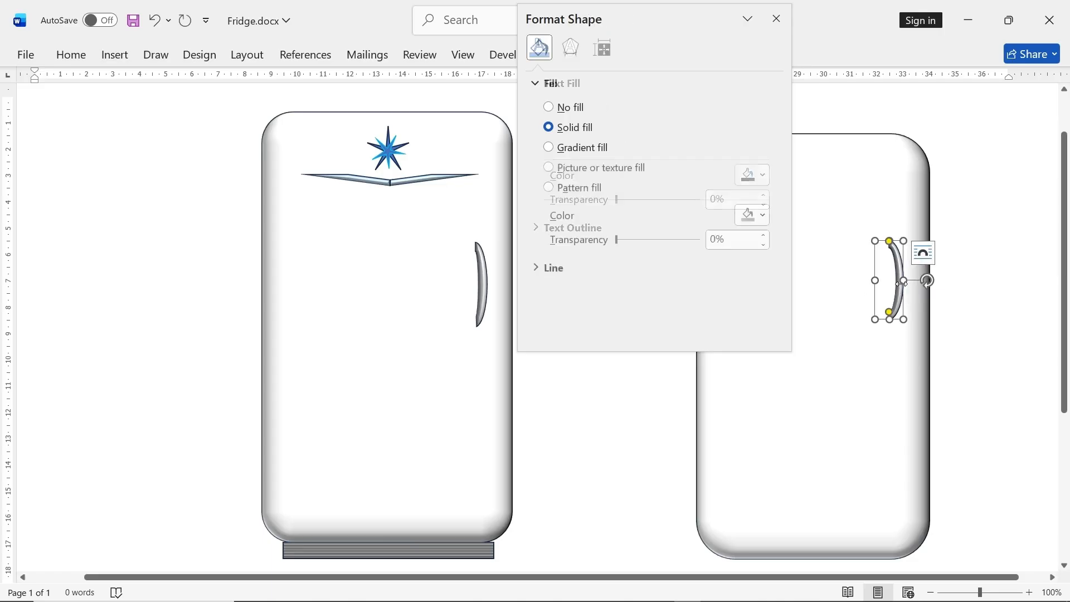
click(924, 257)
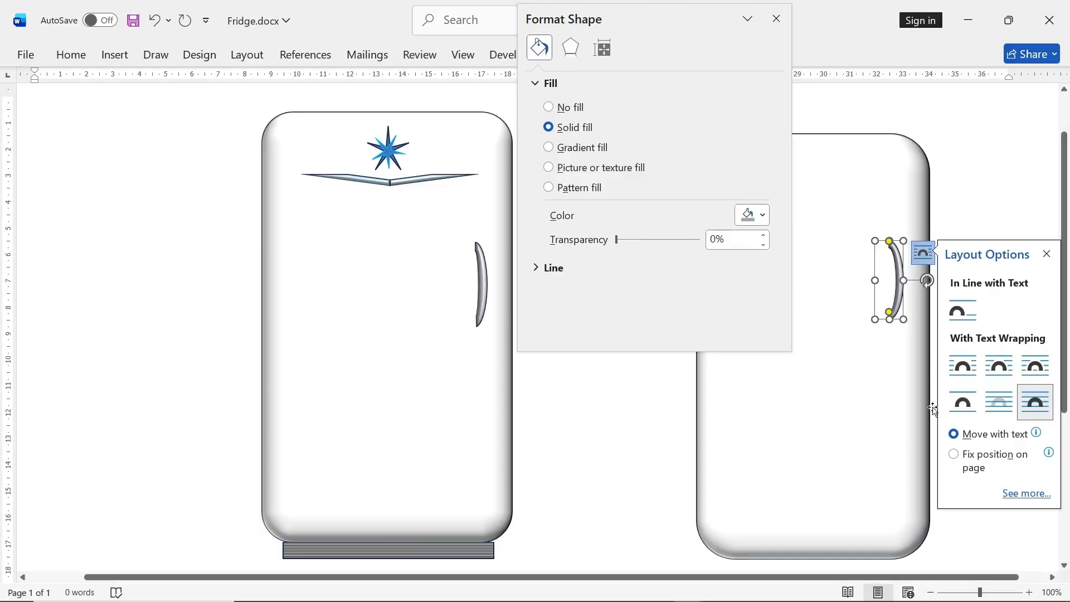
click(954, 454)
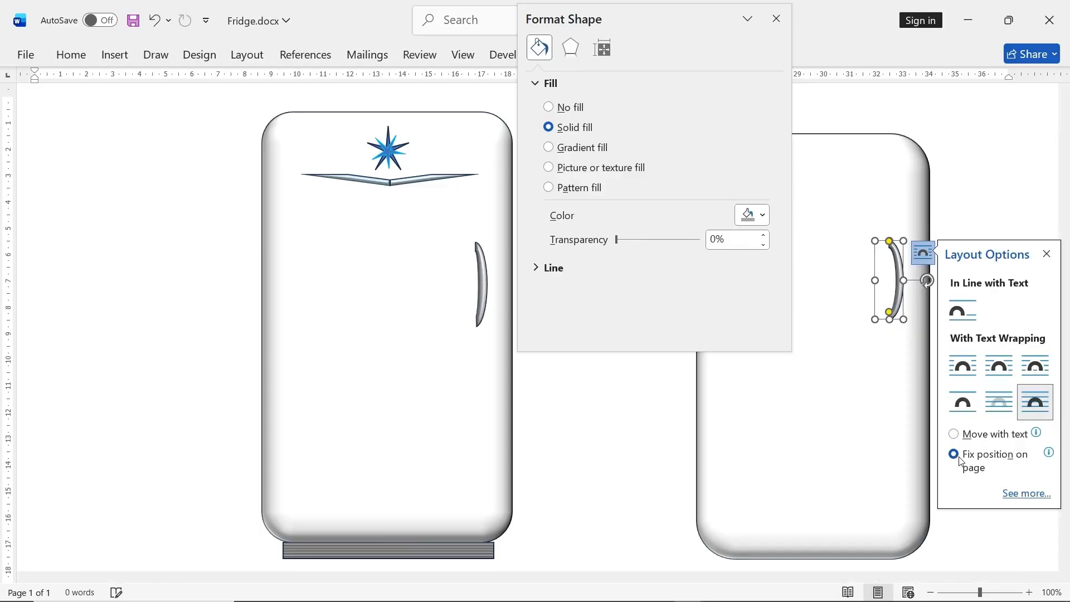
click(638, 423)
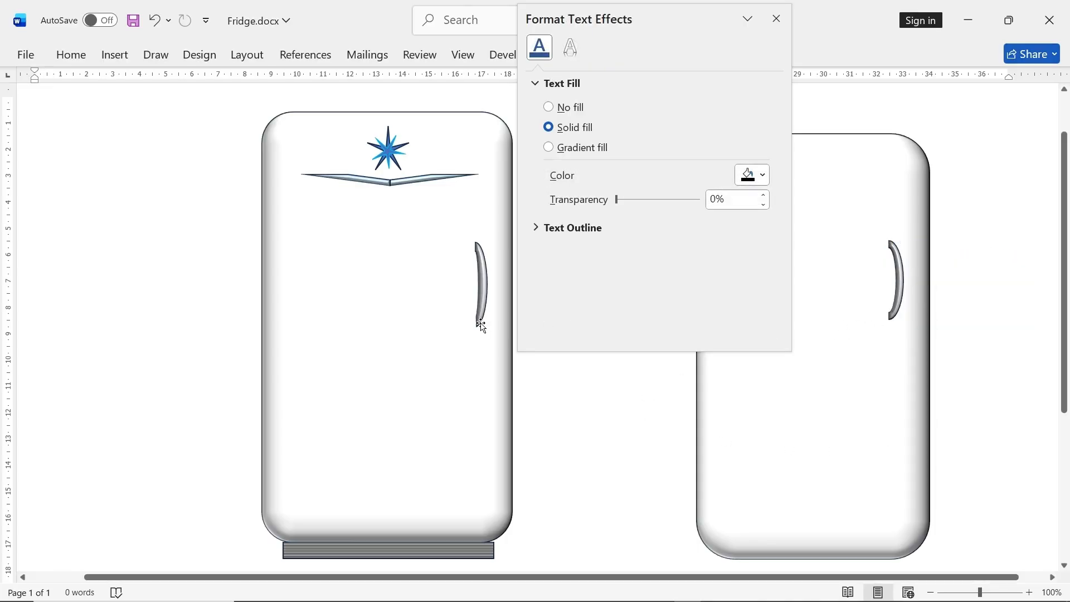
- Refine the new handle's arc ends and thickness, and make it slightly wider and longer to resemble the finished handle
click(899, 299)
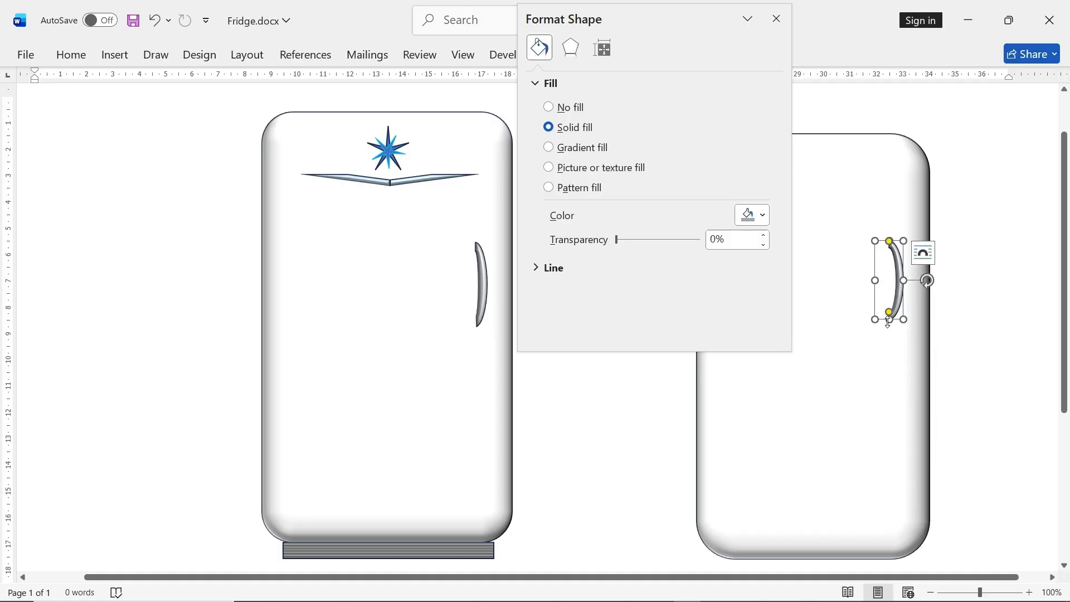
mouse_move(893, 314)
mouse_down()
mouse_move(883, 317)
mouse_move(893, 316)
mouse_up()
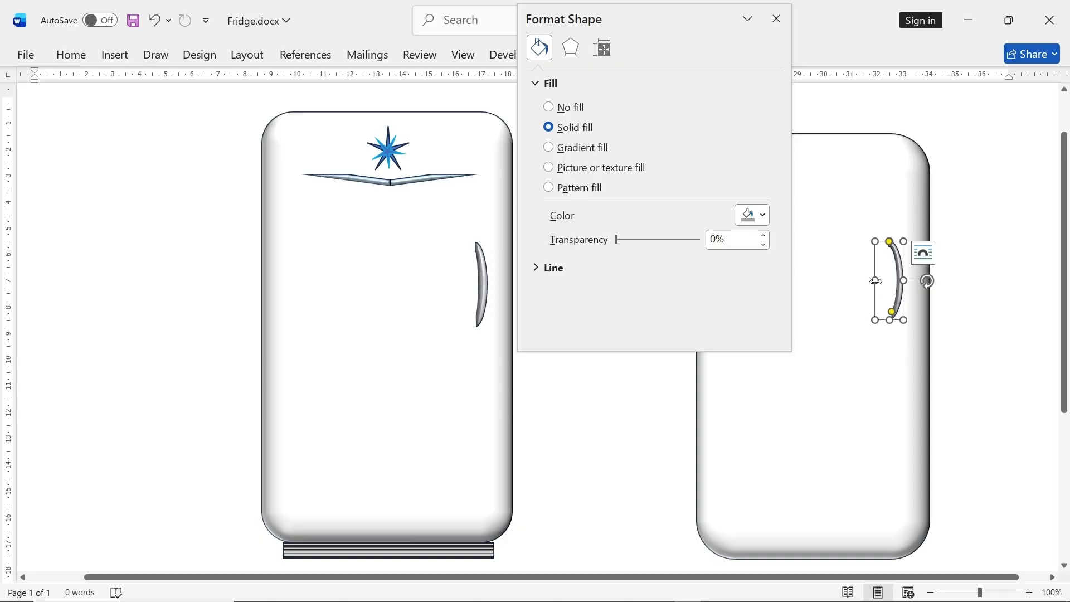
drag(874, 281, 874, 282)
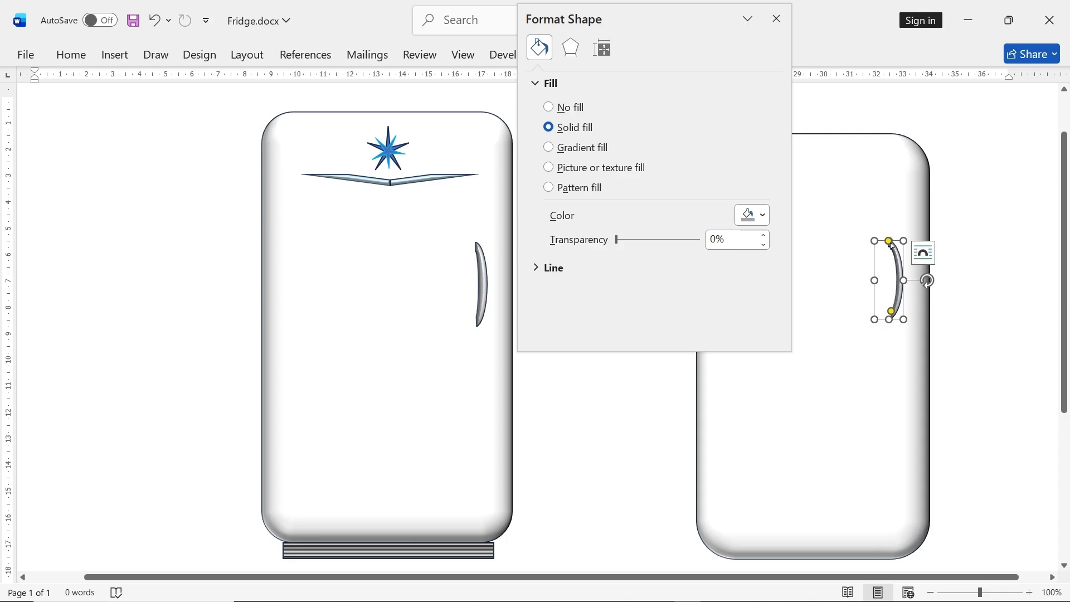
drag(887, 243, 890, 241)
drag(906, 282, 909, 280)
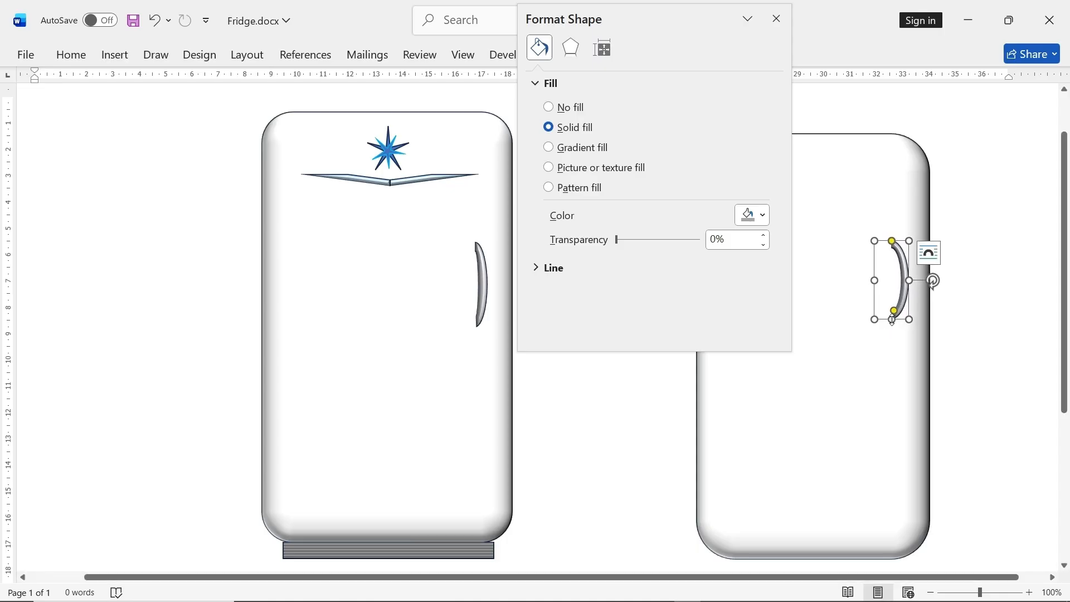
drag(892, 319, 893, 324)
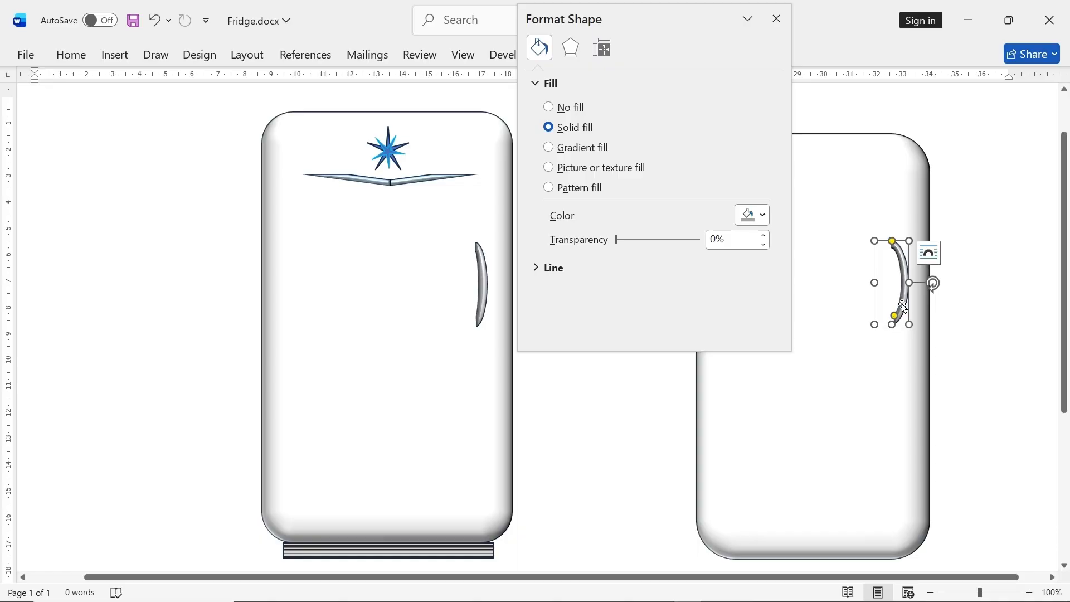
click(907, 353)
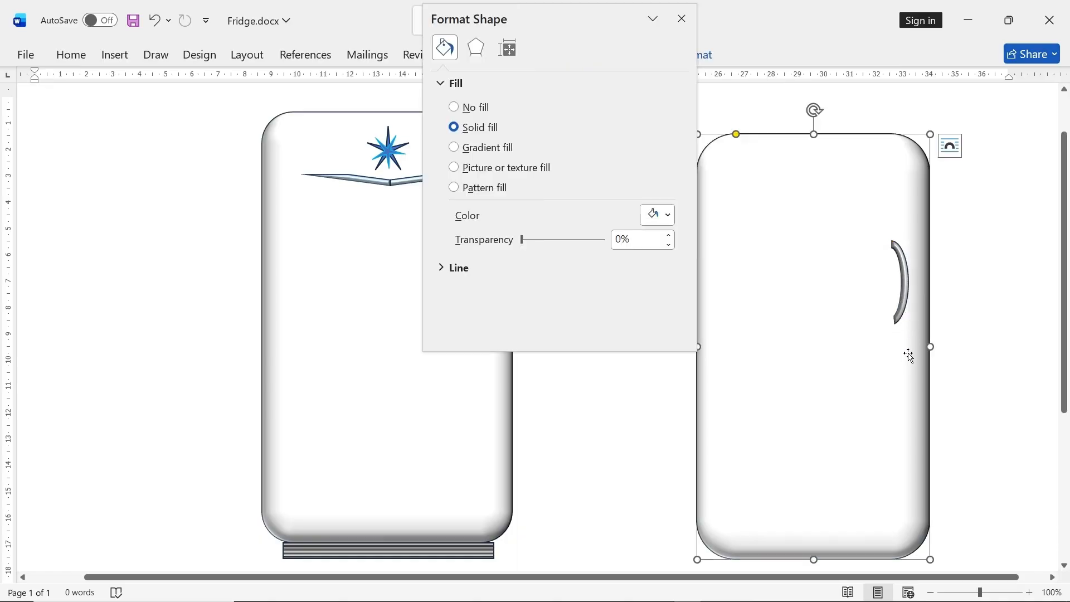
click(904, 299)
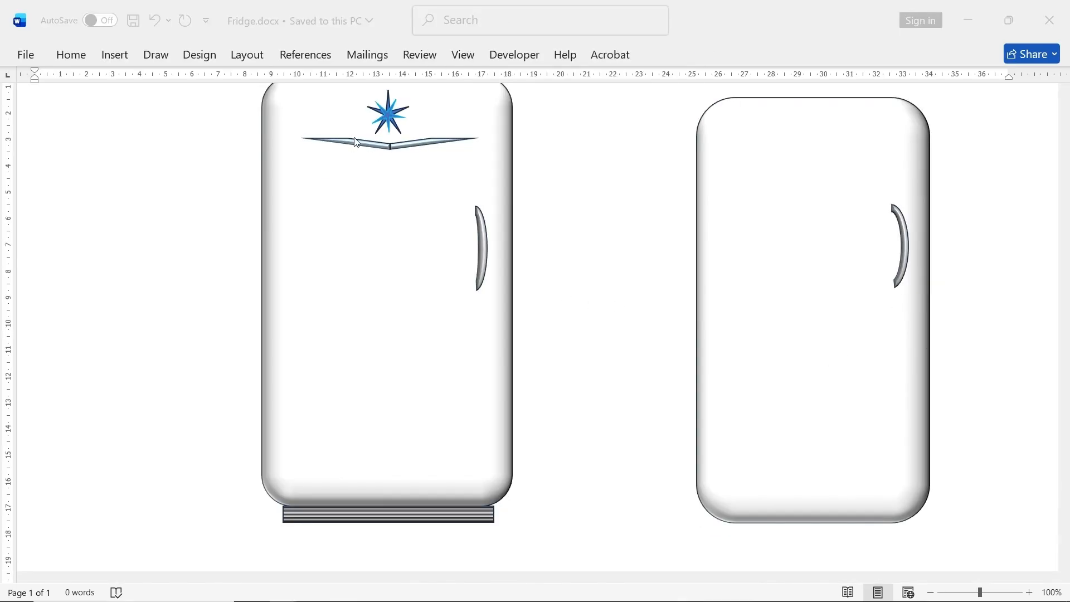
- Draw a thin diagonal stripe shape about 3.4 cm wide and 0.4 cm high on the new fridge's upper door, beside the handle
click(674, 184)
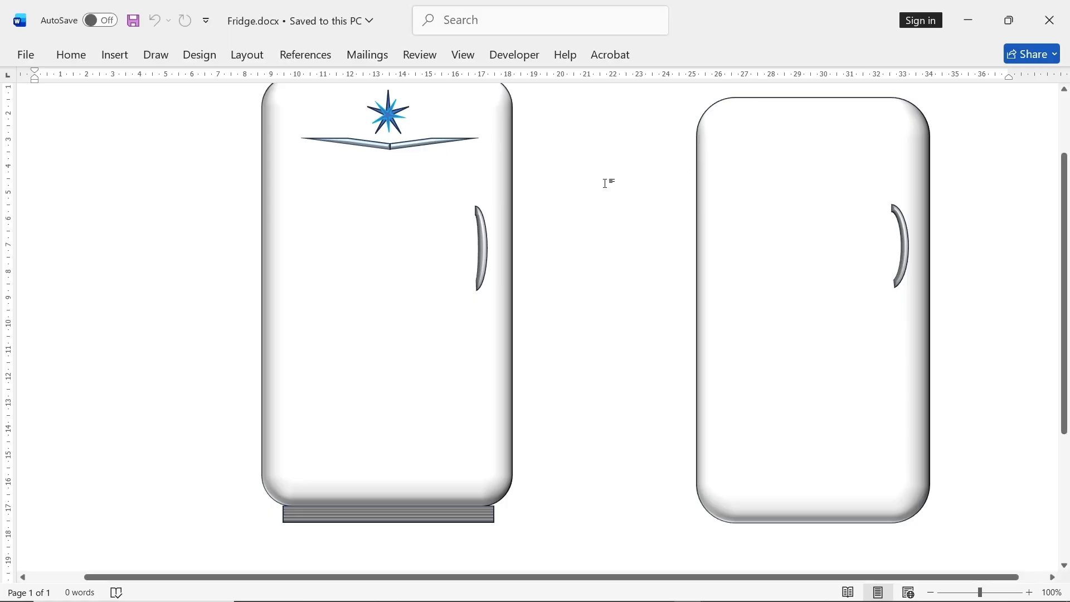
click(114, 55)
click(222, 79)
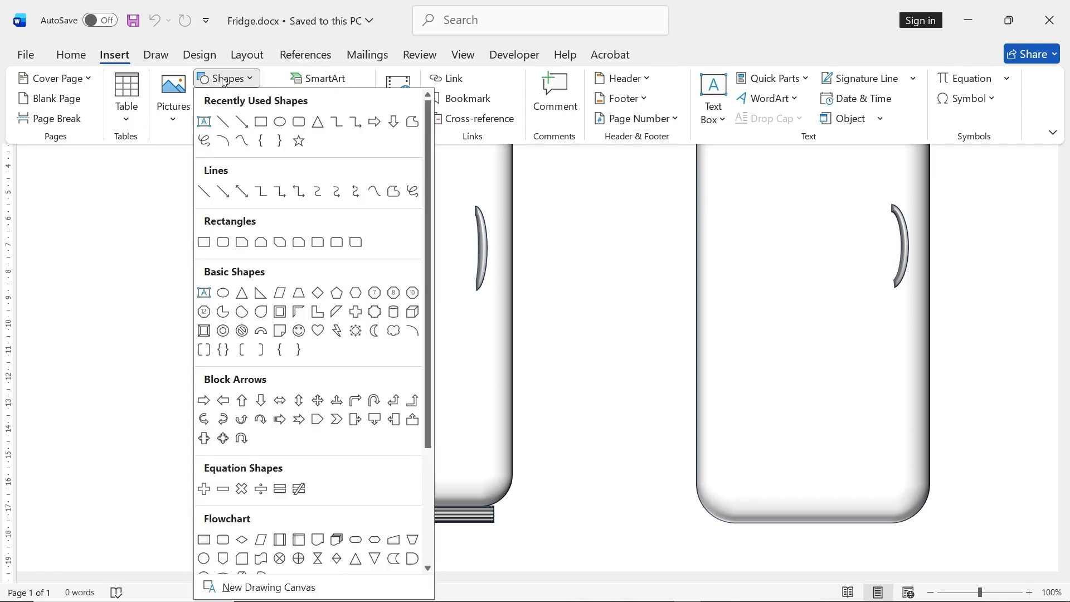
click(336, 311)
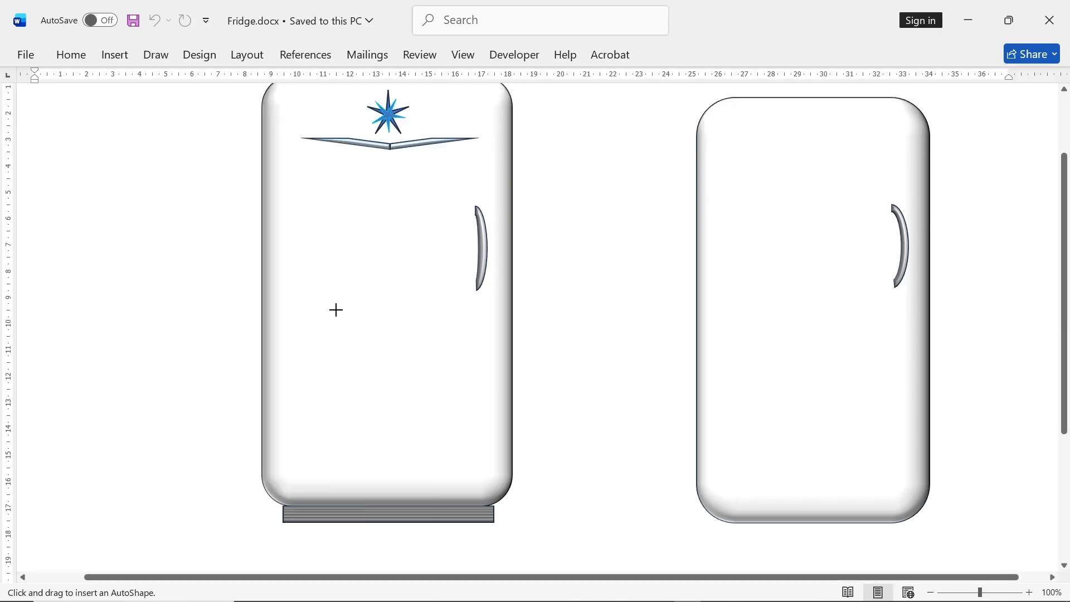
drag(771, 202, 846, 167)
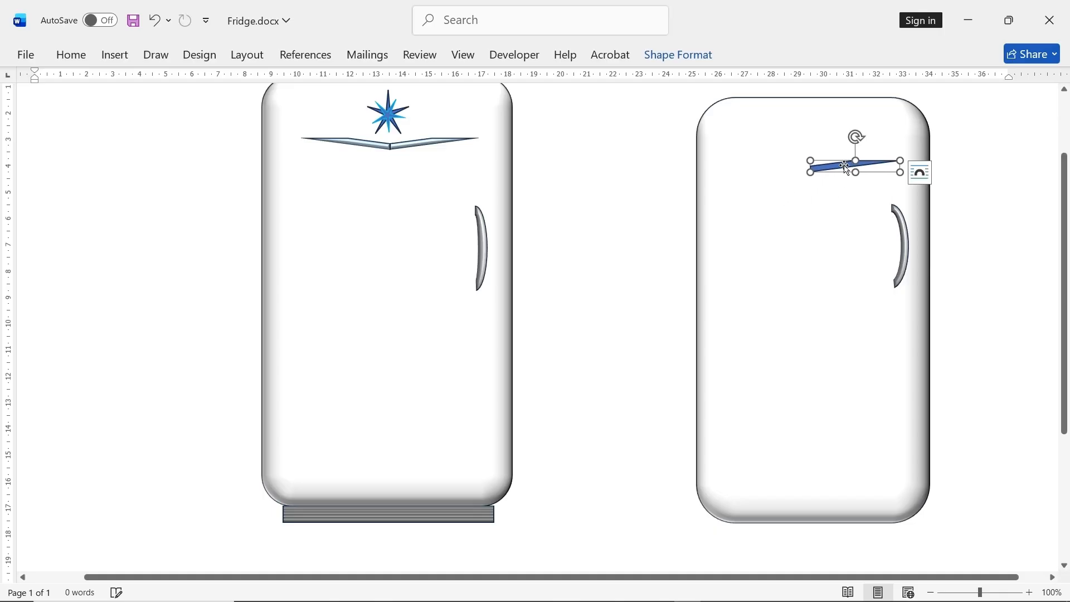
- Duplicate the diagonal stripe, mirror the copy horizontally, and place it beside the original as the other half of the trim
right_click(844, 165)
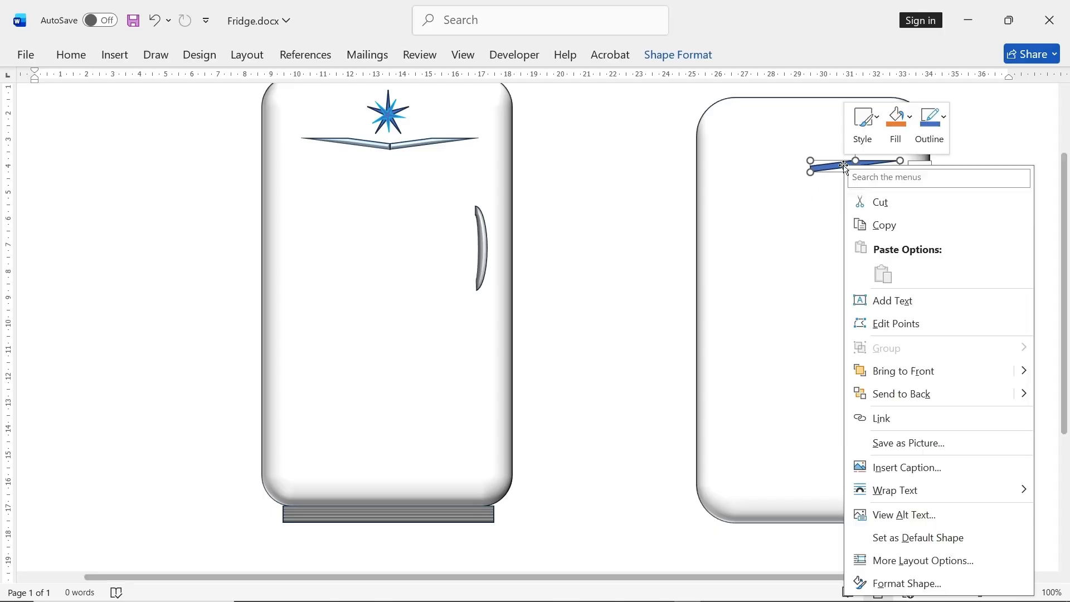
click(889, 231)
right_click(793, 214)
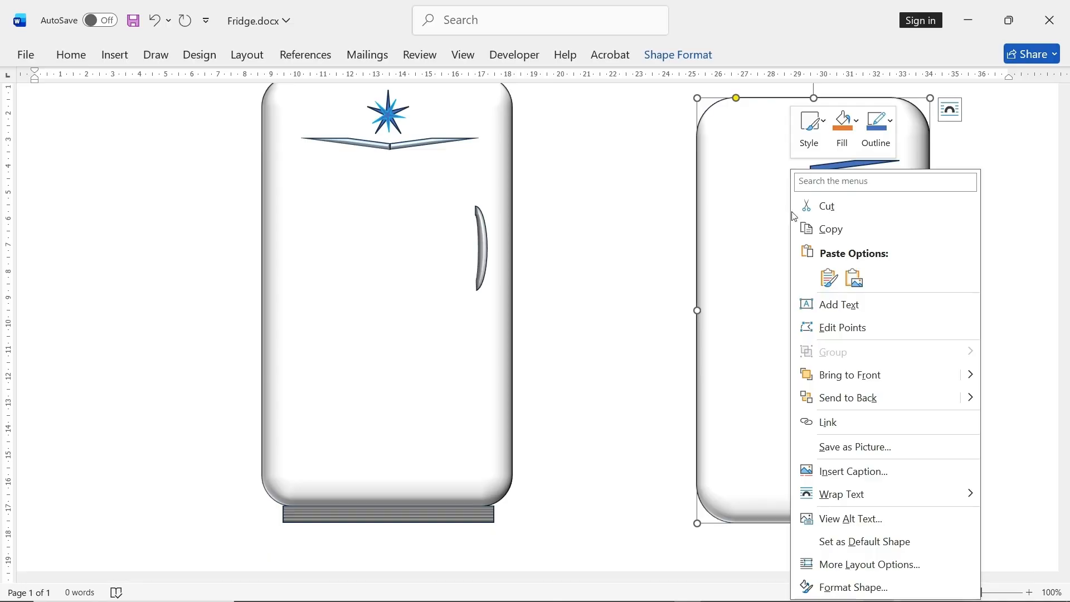
click(829, 277)
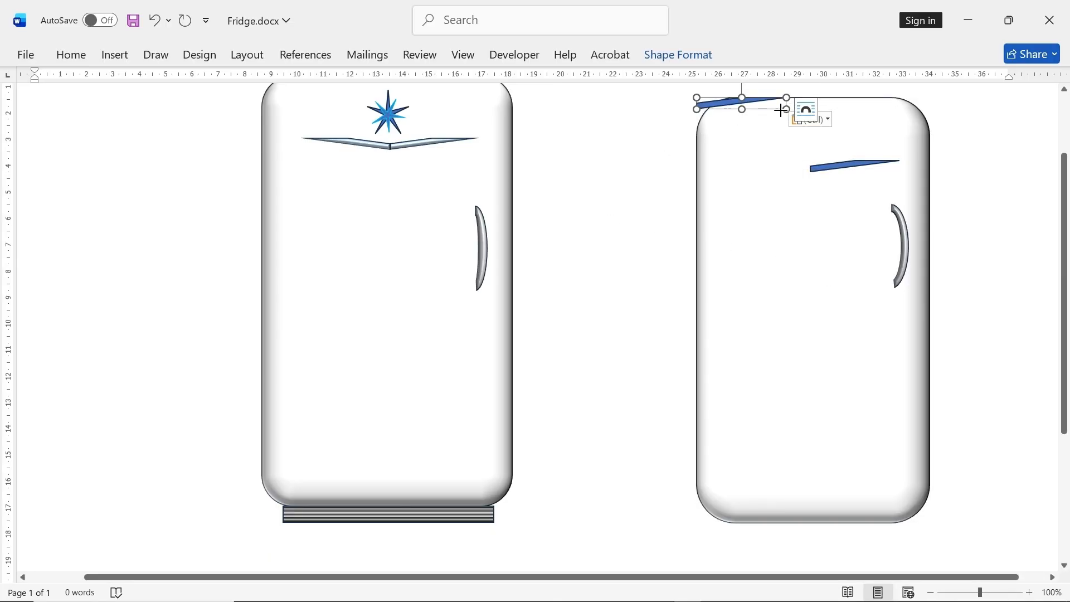
drag(780, 110, 584, 117)
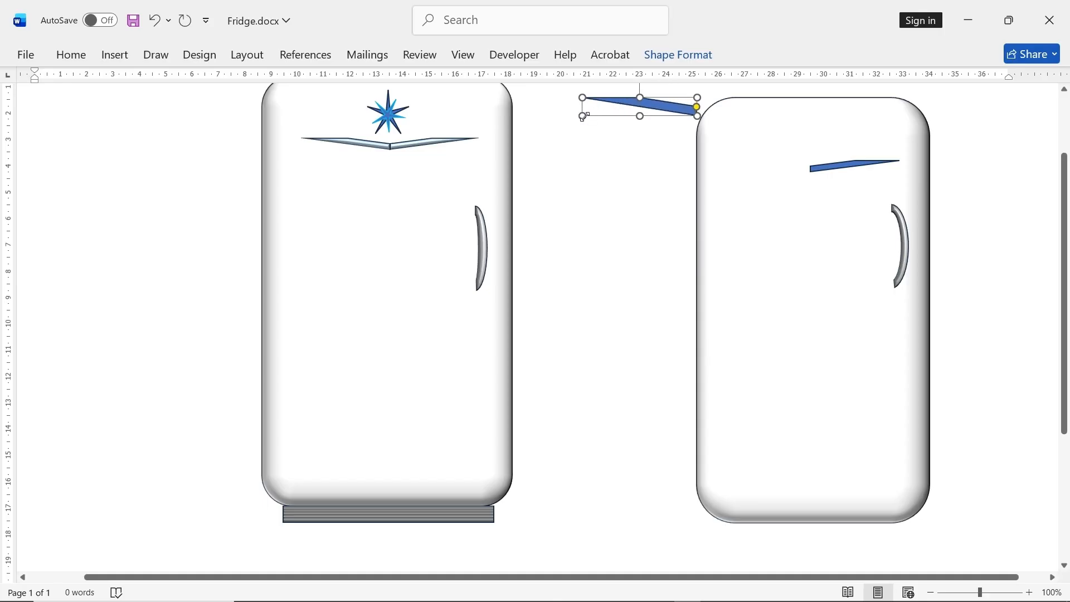
drag(663, 106, 768, 166)
- Match the mirrored stripe to the original at 0.43 cm high and 3.39 cm wide, and join their inner ends into a V
click(855, 164)
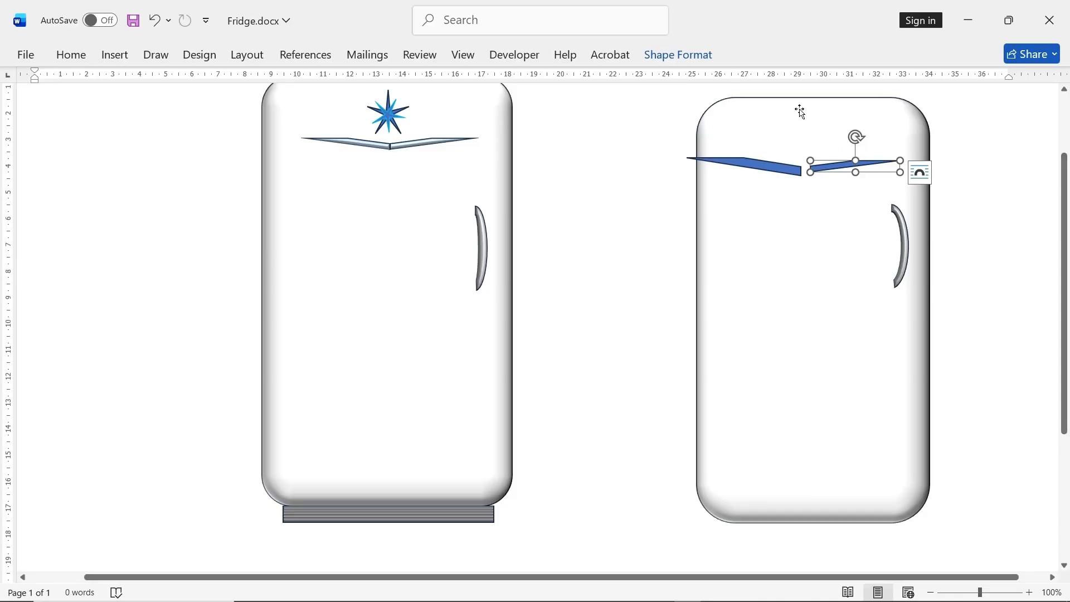
click(692, 55)
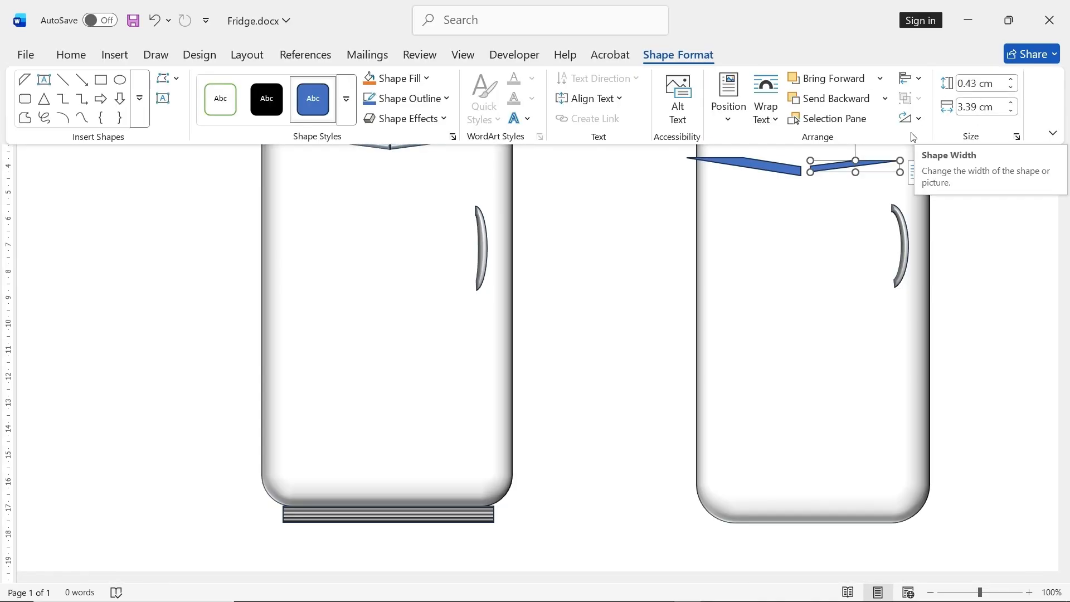
click(782, 174)
click(782, 174)
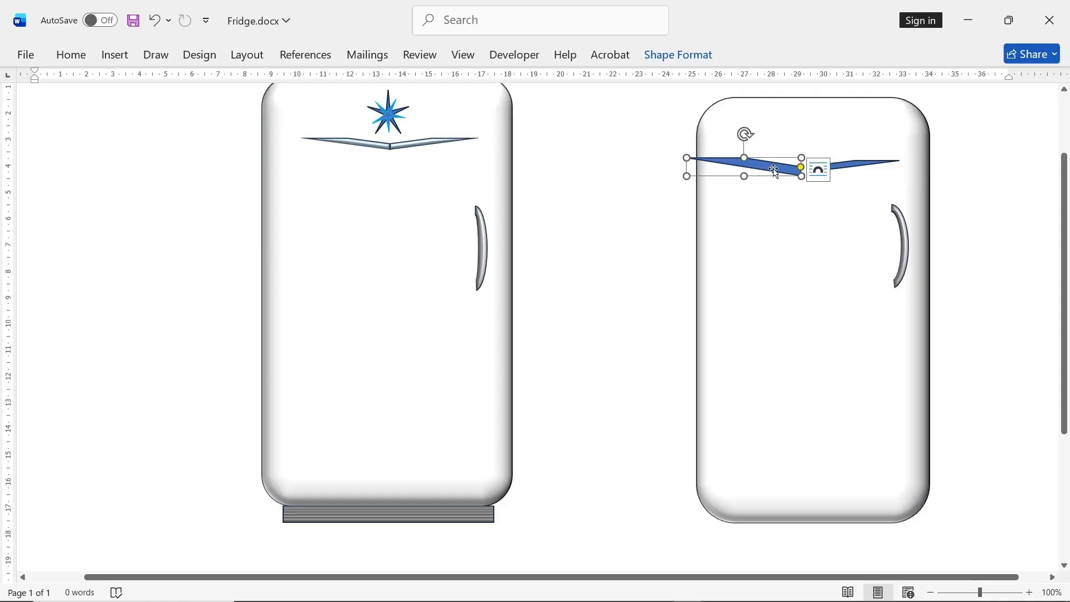
click(673, 61)
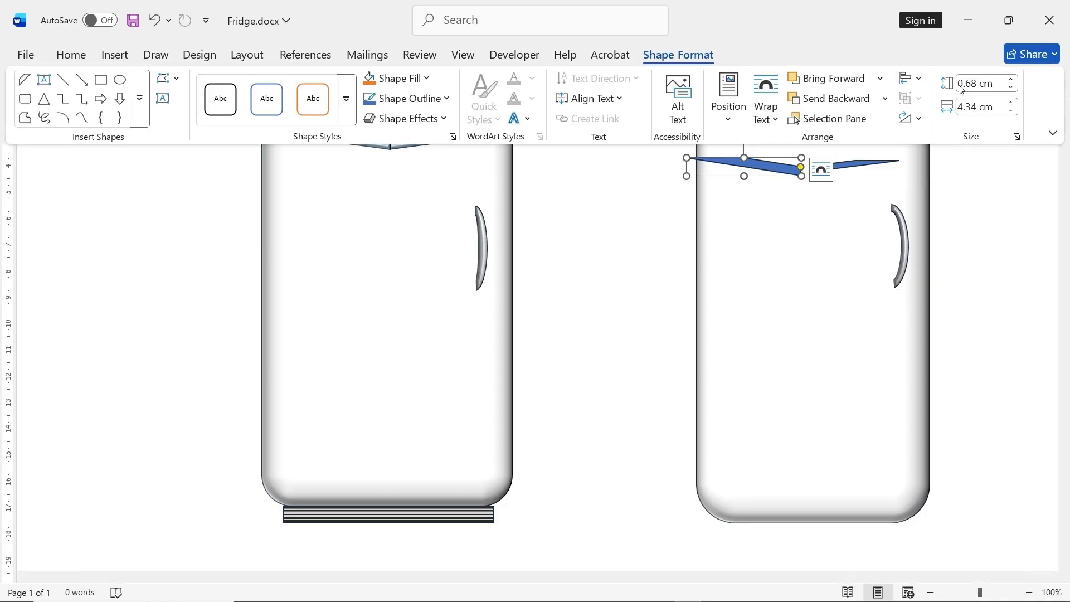
click(975, 84)
text(.43)
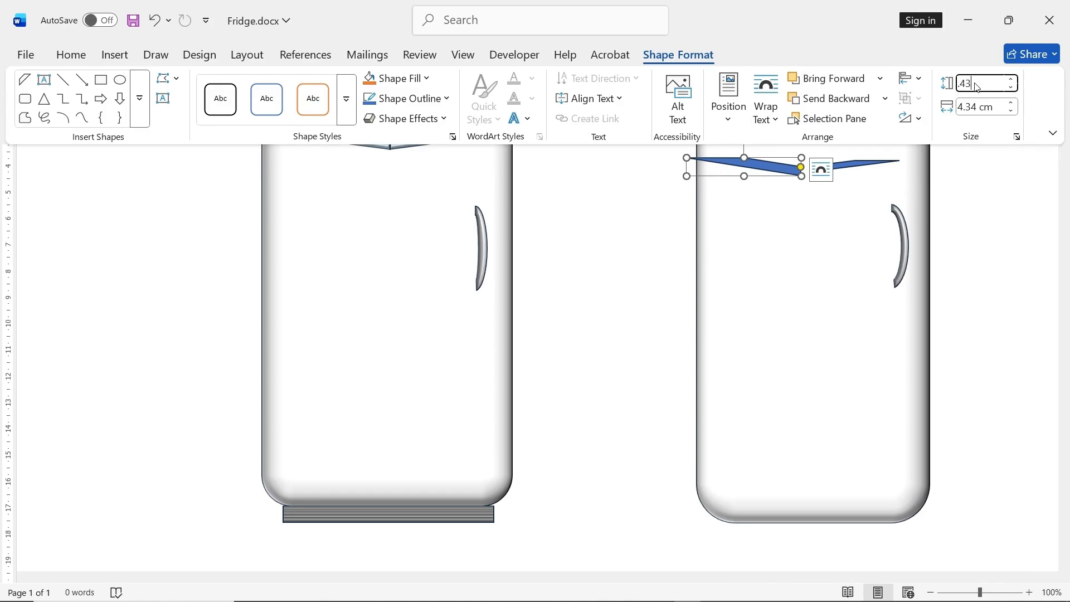
click(983, 108)
text(3.39)
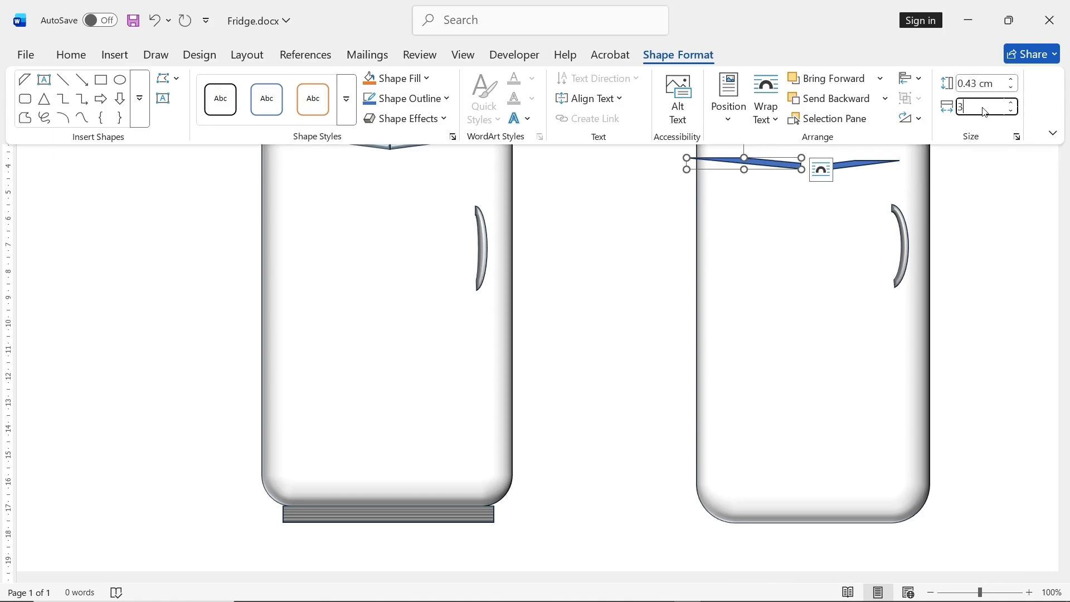
key(Return)
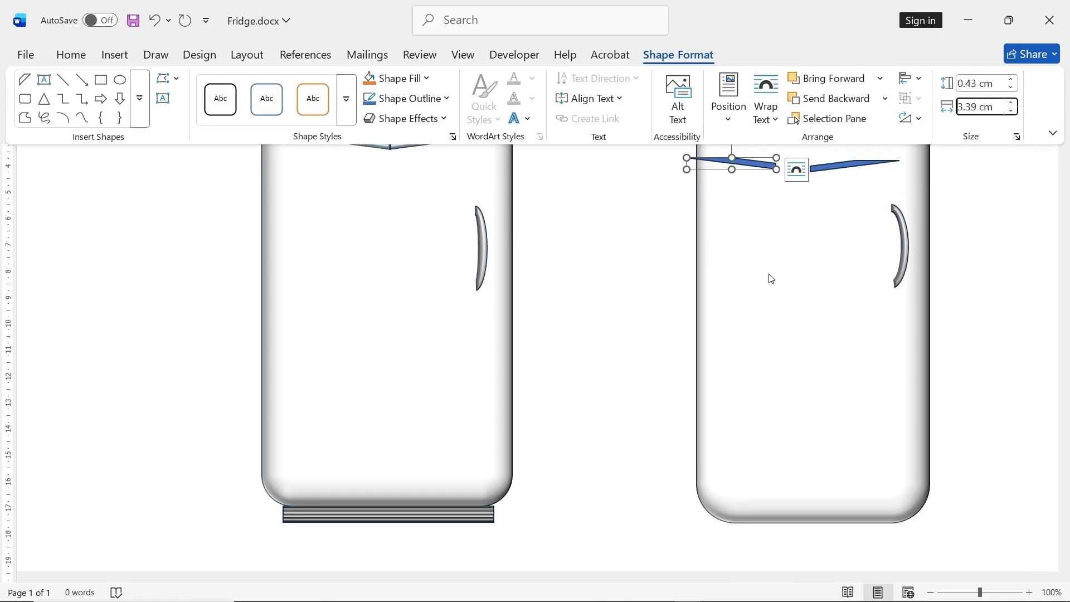
click(748, 256)
drag(765, 164, 799, 167)
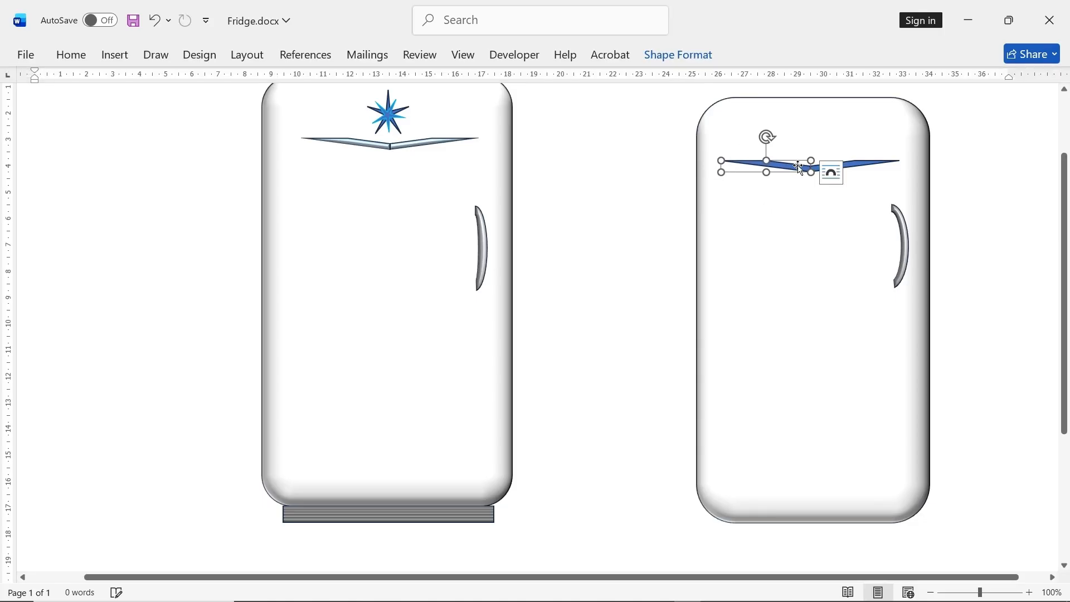
- Apply the round bevel preset to both stripes of the V-shaped trim
shift+click(859, 162)
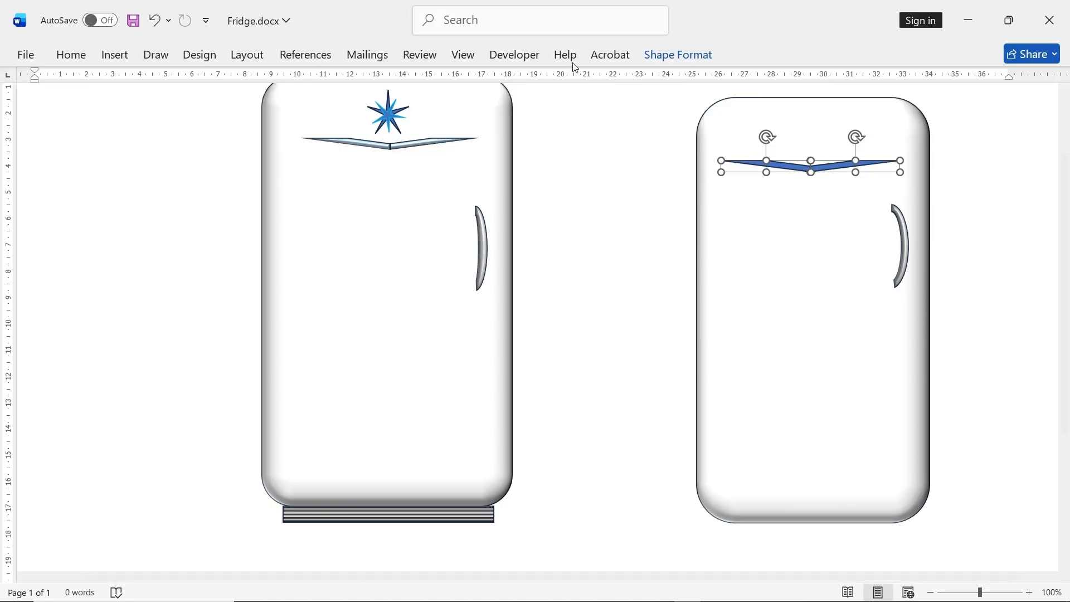
click(663, 63)
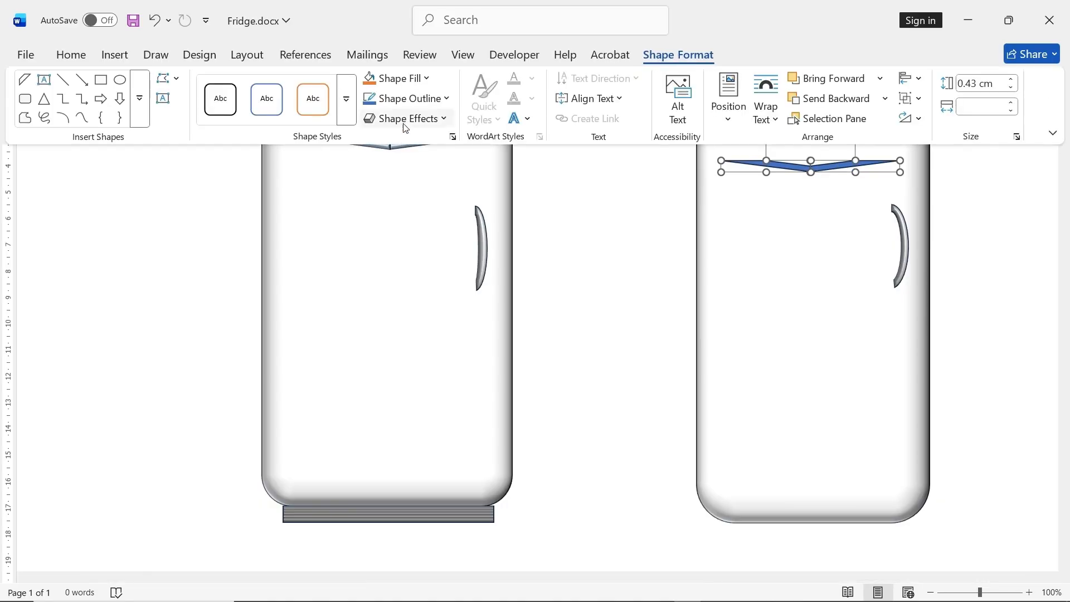
click(404, 119)
mouse_move(420, 319)
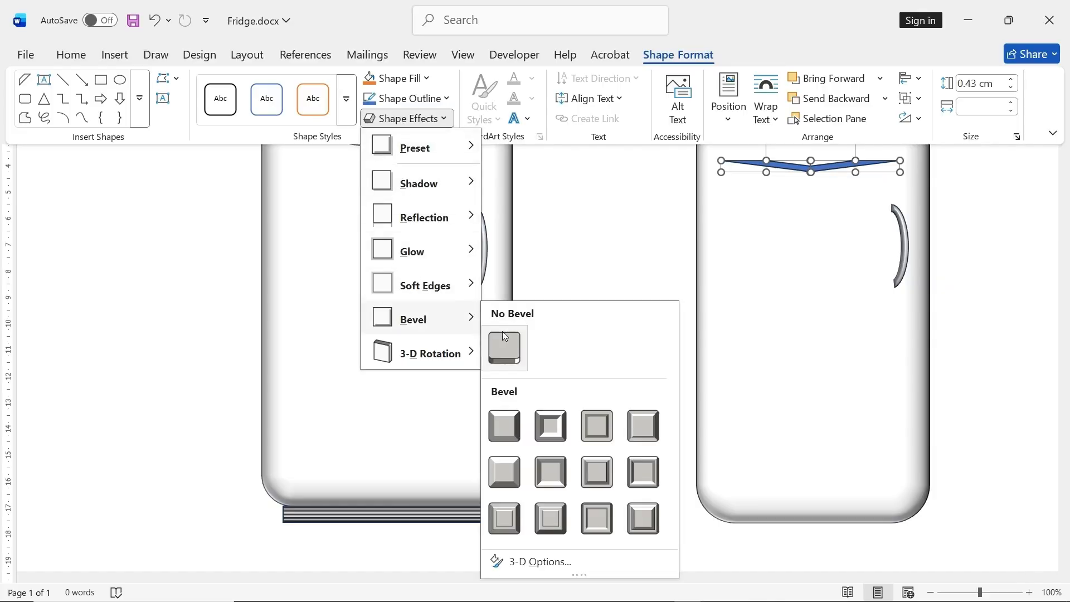
click(517, 419)
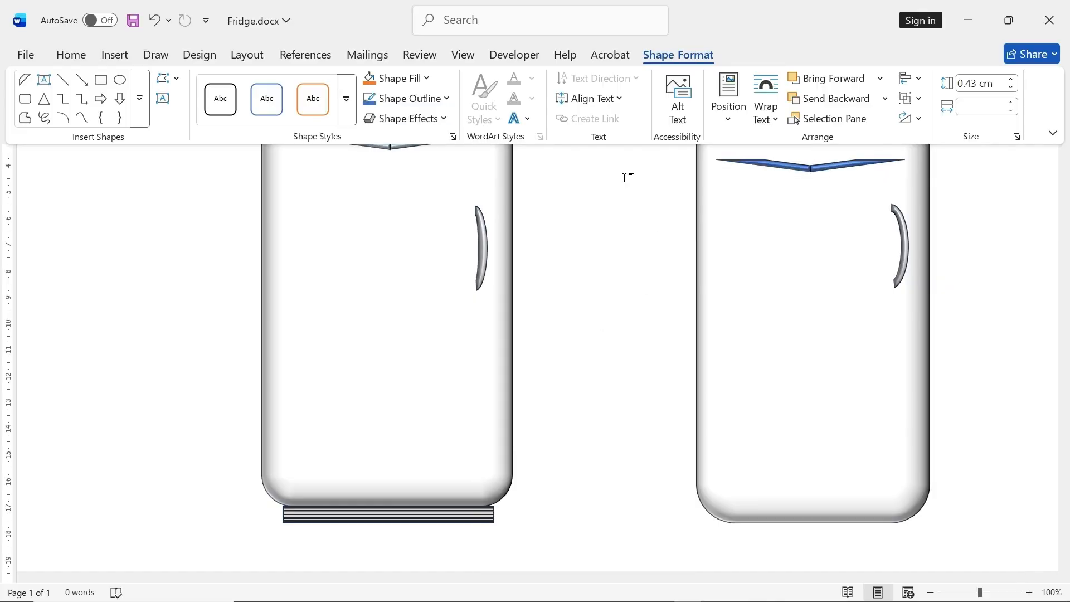
- Fill both trim stripes with the second-lightest tint of the blue accent theme color
click(725, 162)
click(396, 78)
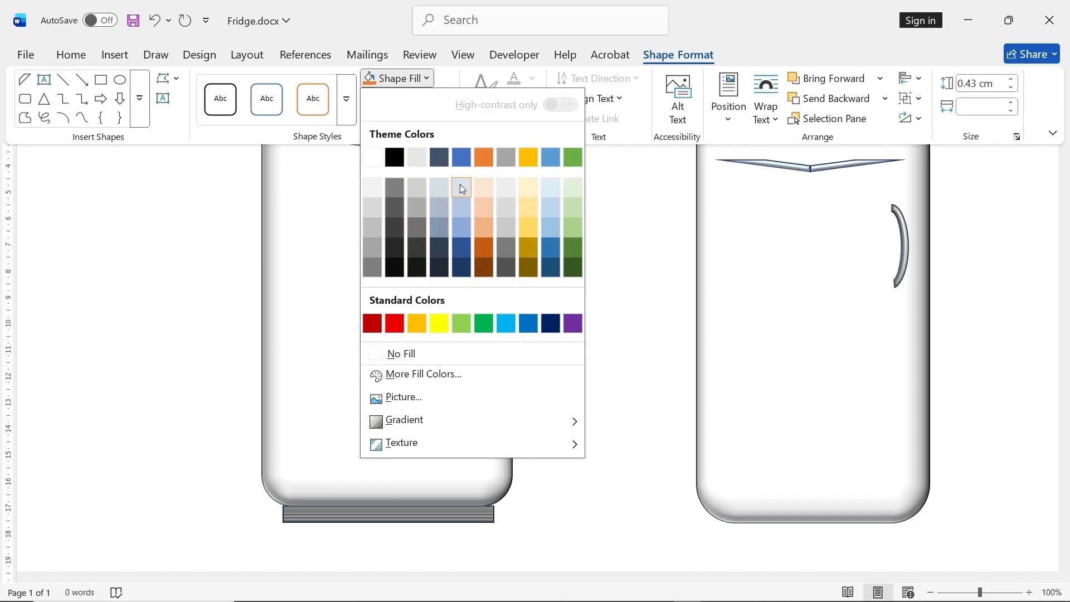
click(460, 208)
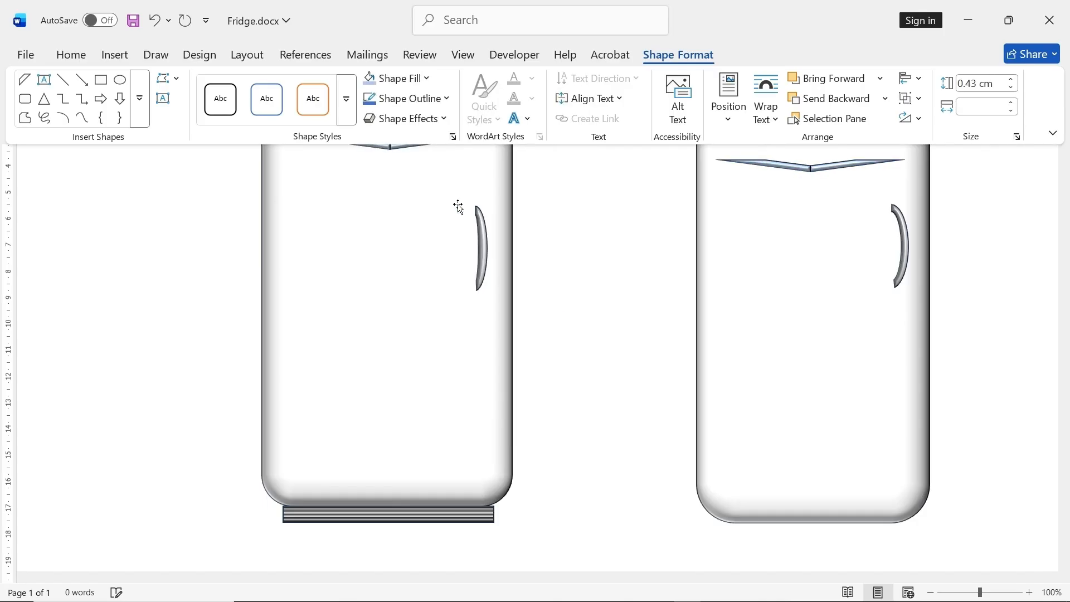
key(ctrl+F1)
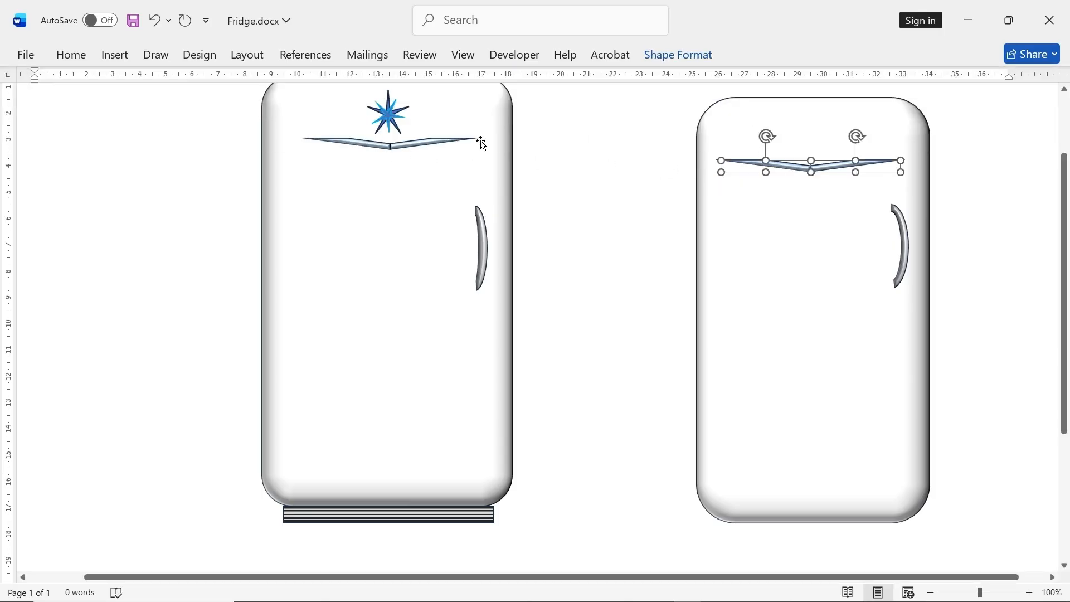
click(627, 213)
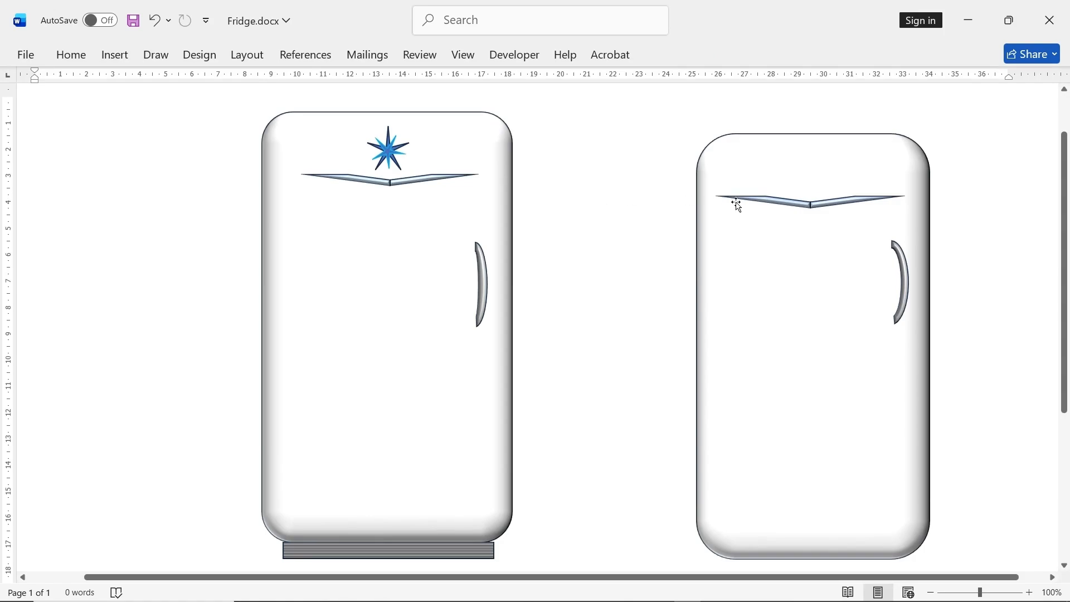
click(756, 200)
click(617, 183)
- Draw a five-pointed star about 1.7 cm wide and 1.6 cm high on the door below the V-shaped trim
click(119, 54)
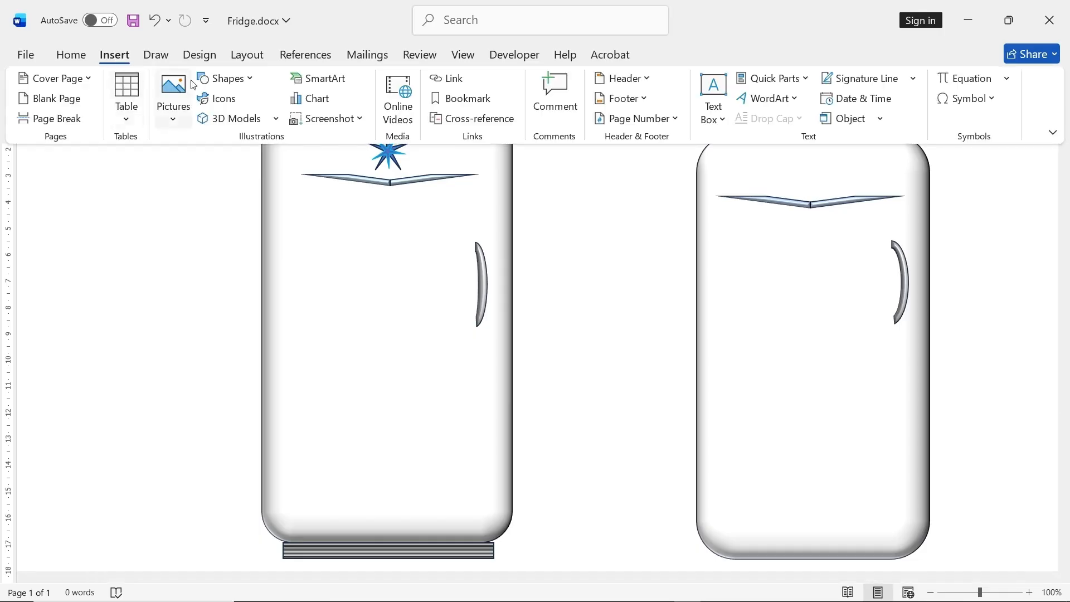
click(223, 78)
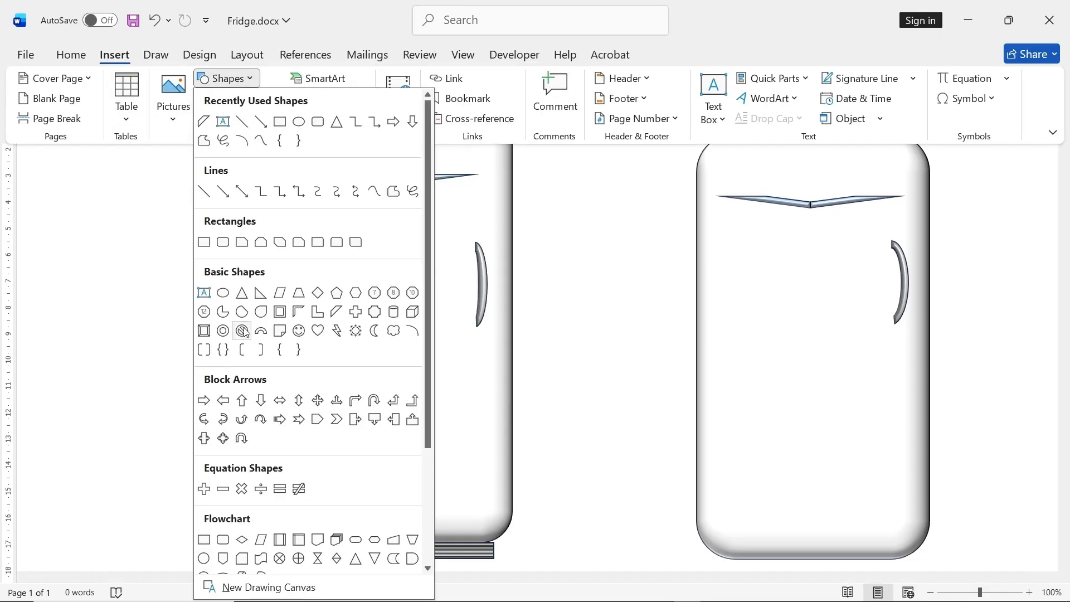
scroll(273, 521, down, 2)
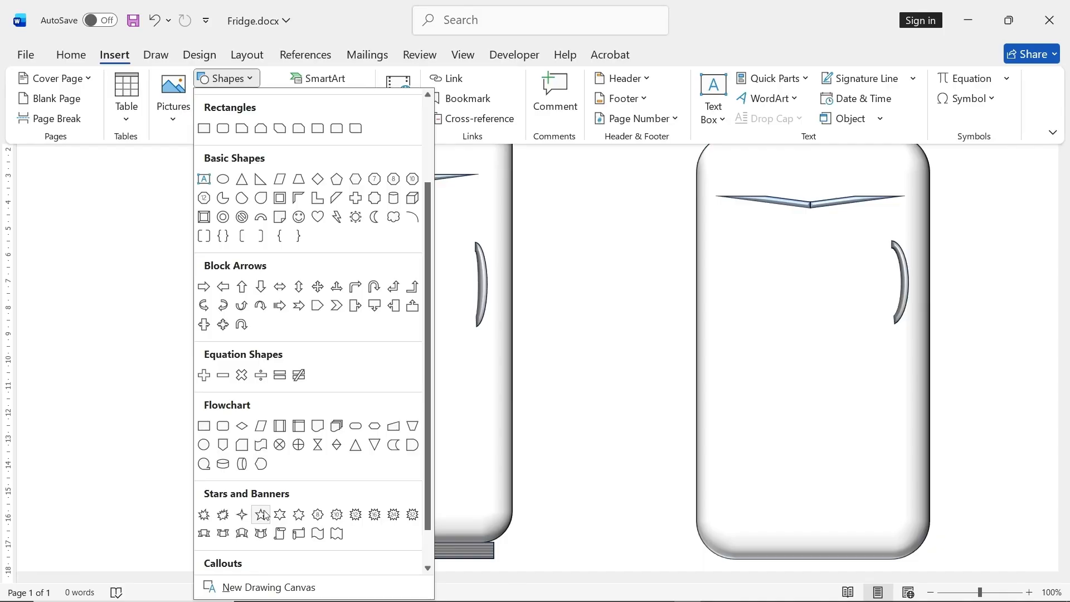
click(261, 514)
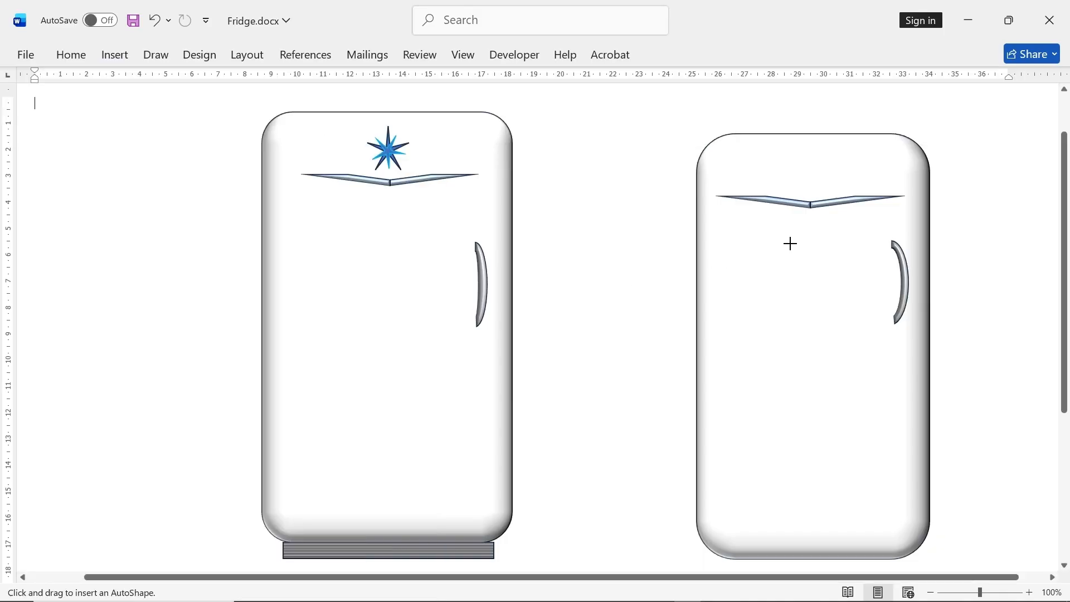
drag(789, 243, 834, 286)
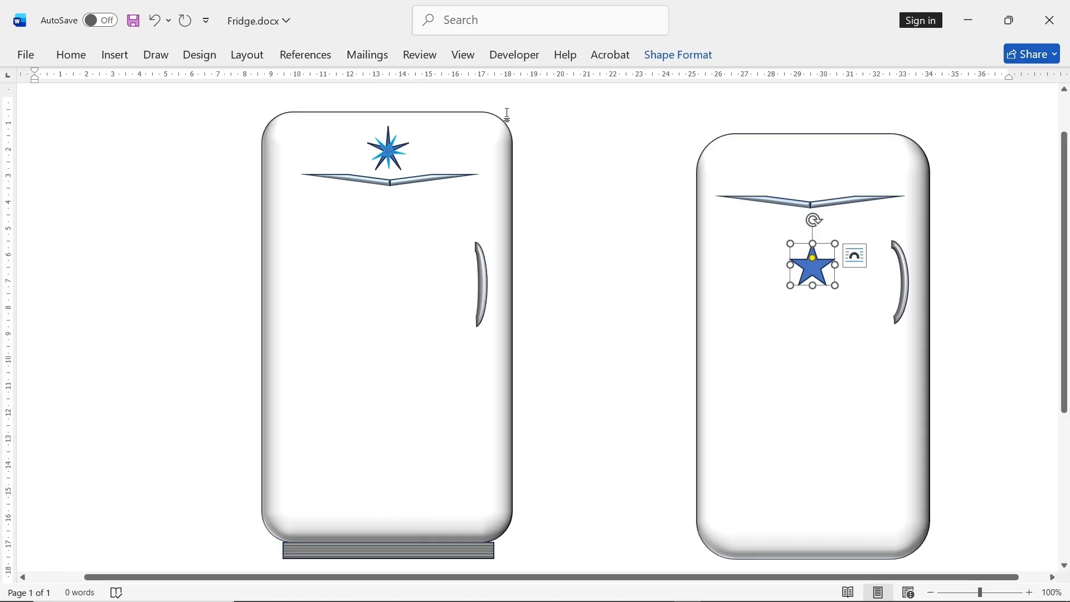
- Set the star's outline to the standard light blue color
click(680, 56)
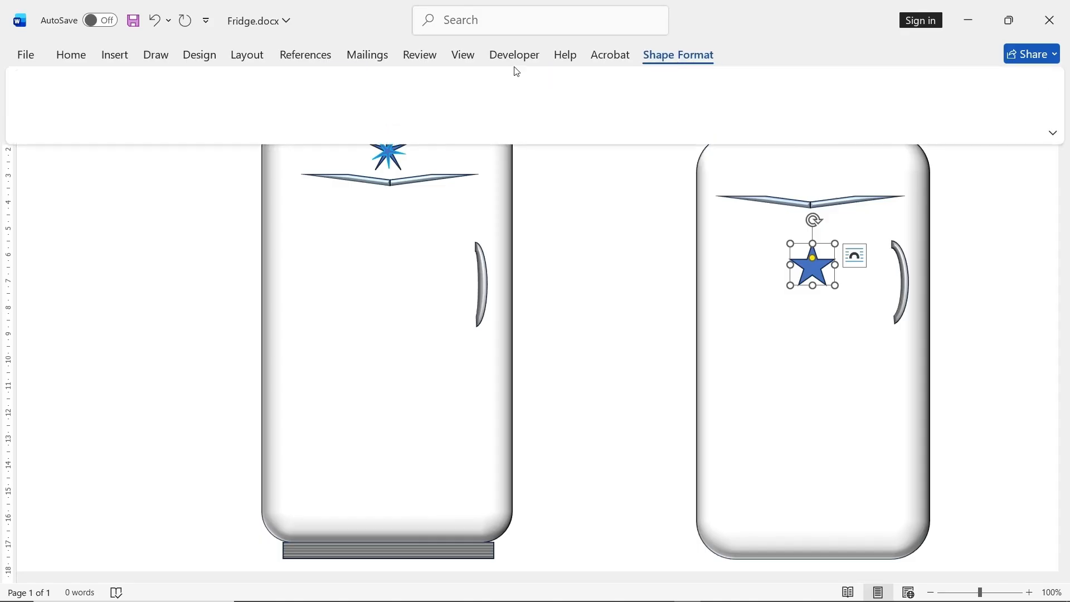
click(397, 98)
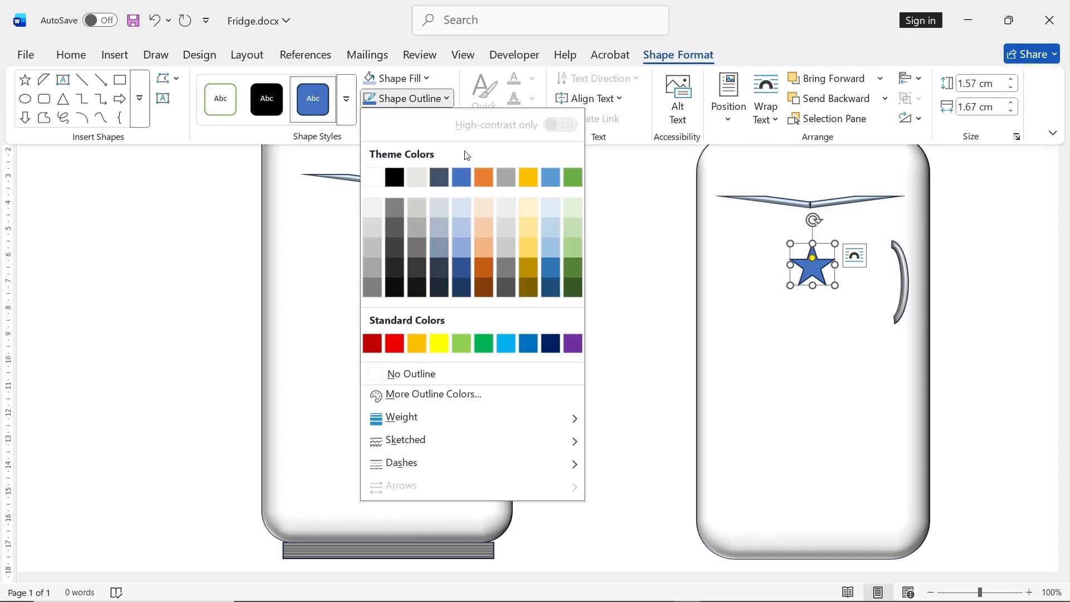
click(506, 343)
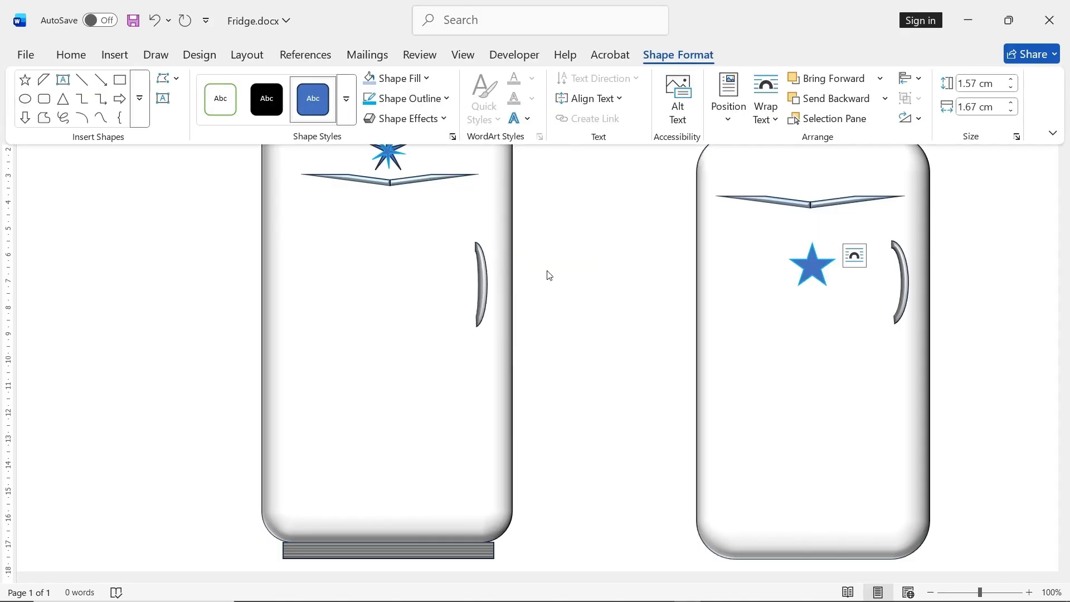
- Narrow the star's arms into thin spikes and place it, rotated clockwise, centered above the V-shaped trim
click(817, 273)
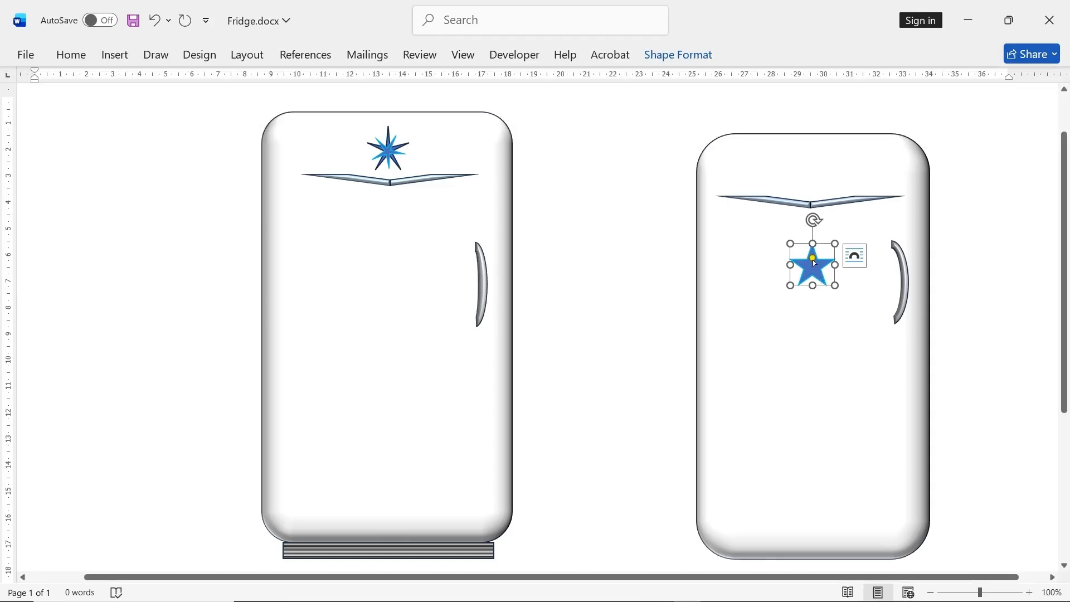
drag(812, 260, 815, 268)
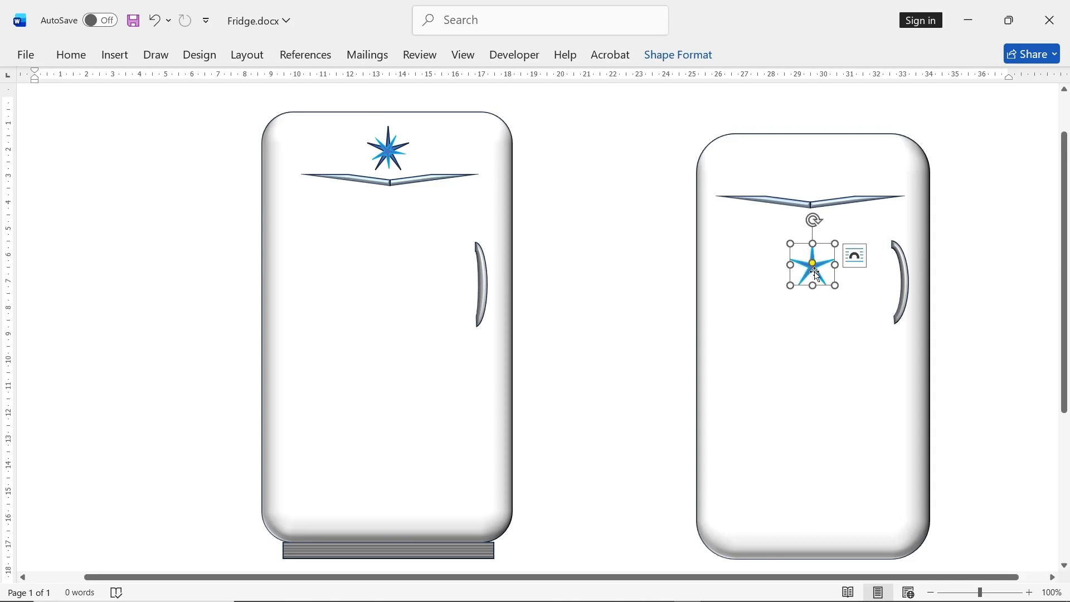
drag(814, 220, 809, 177)
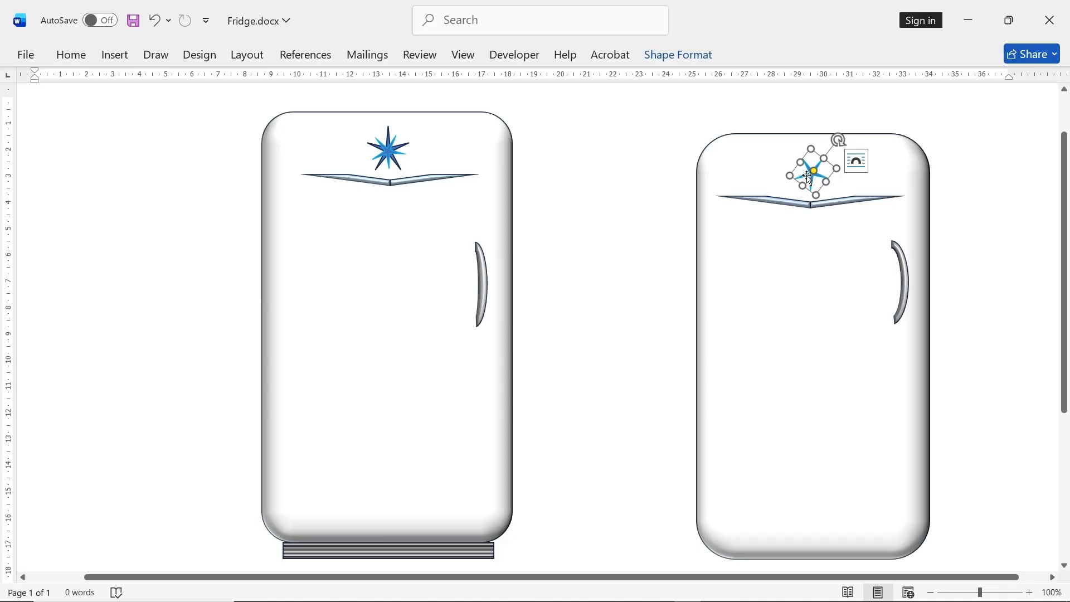
- Duplicate the light blue star emblem and place the copy on the door below the V-shaped trim
right_click(811, 171)
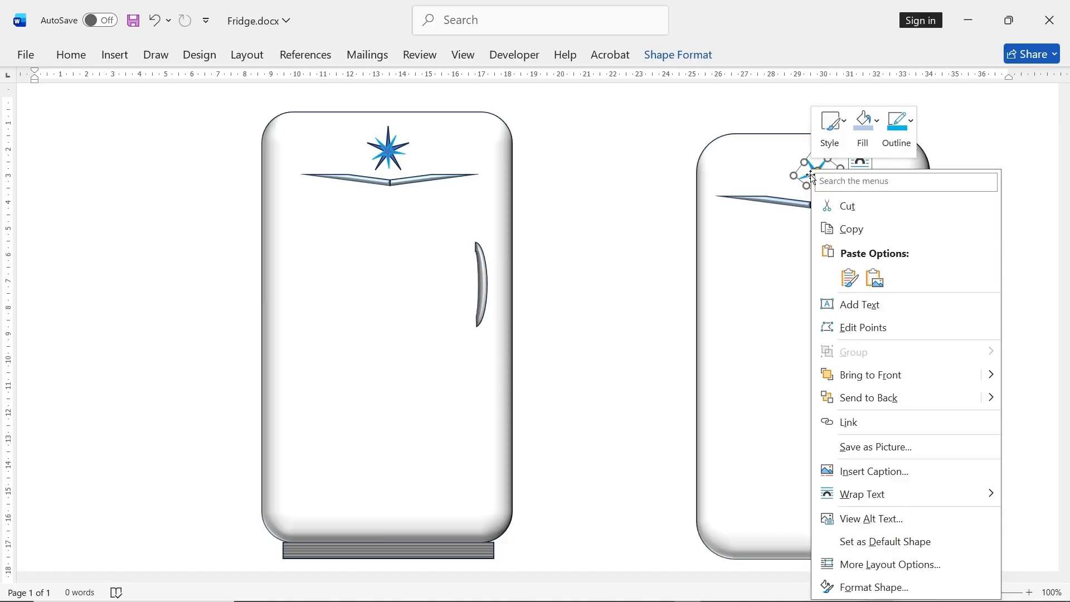
click(851, 229)
right_click(801, 292)
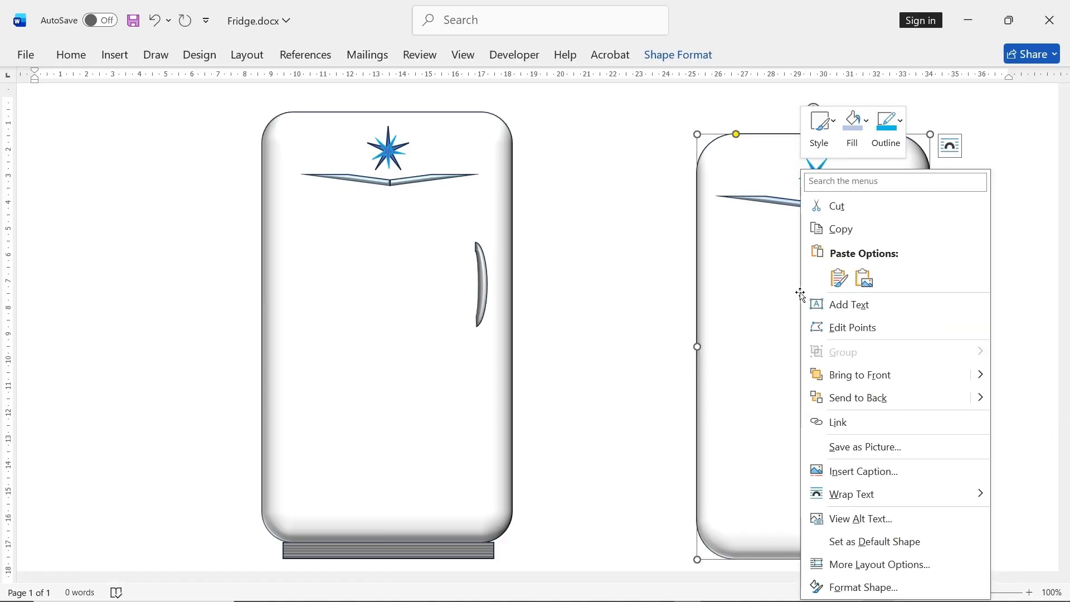
click(839, 277)
drag(712, 150, 754, 231)
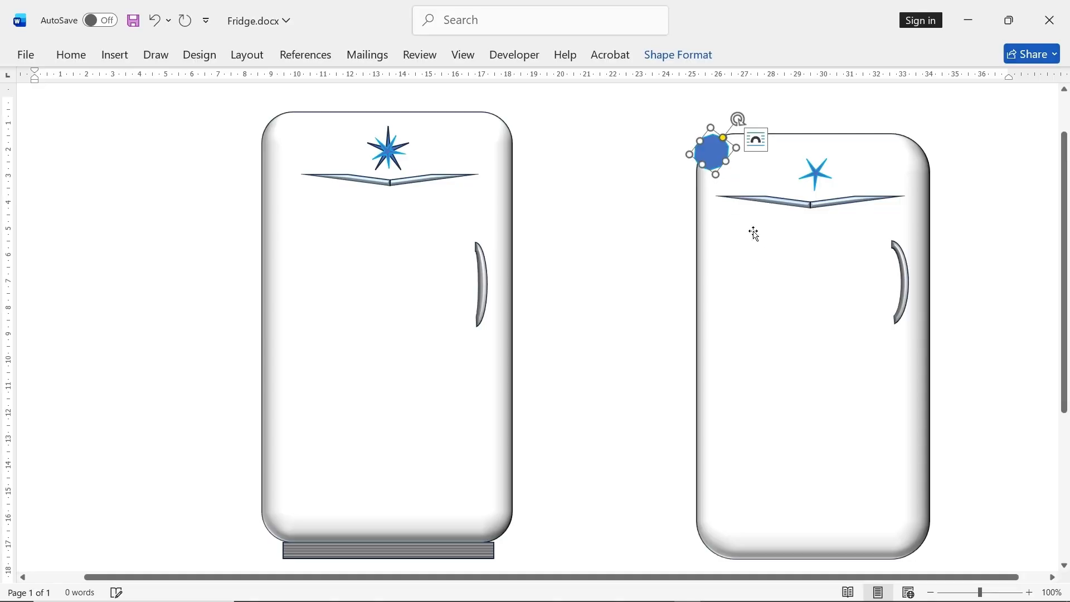
click(154, 21)
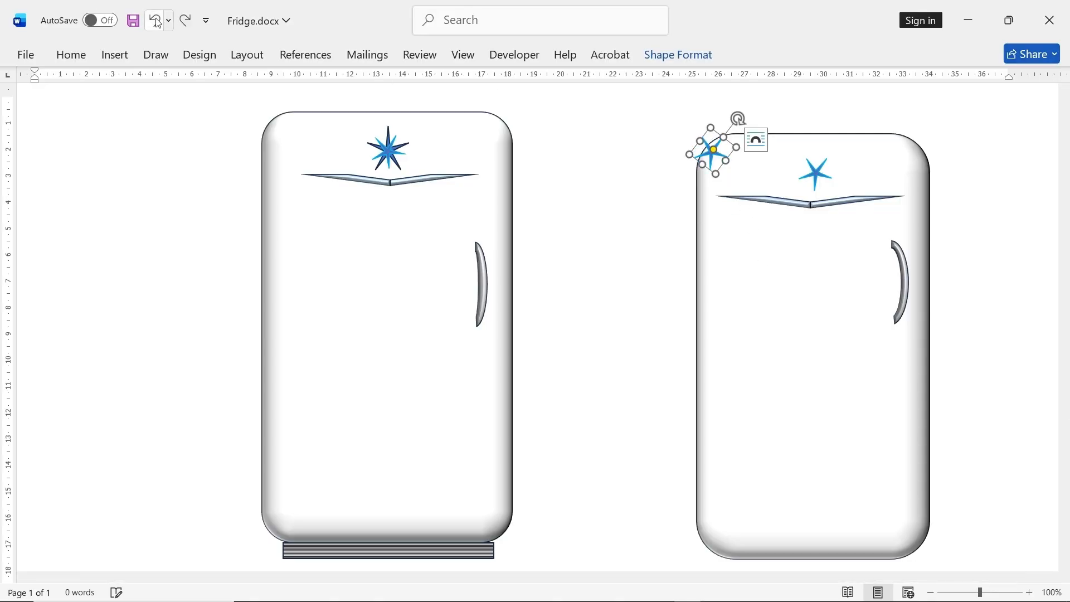
drag(708, 156, 795, 279)
- Fill the duplicated star with a dark shade of the blue accent theme color and make its outline black
click(681, 56)
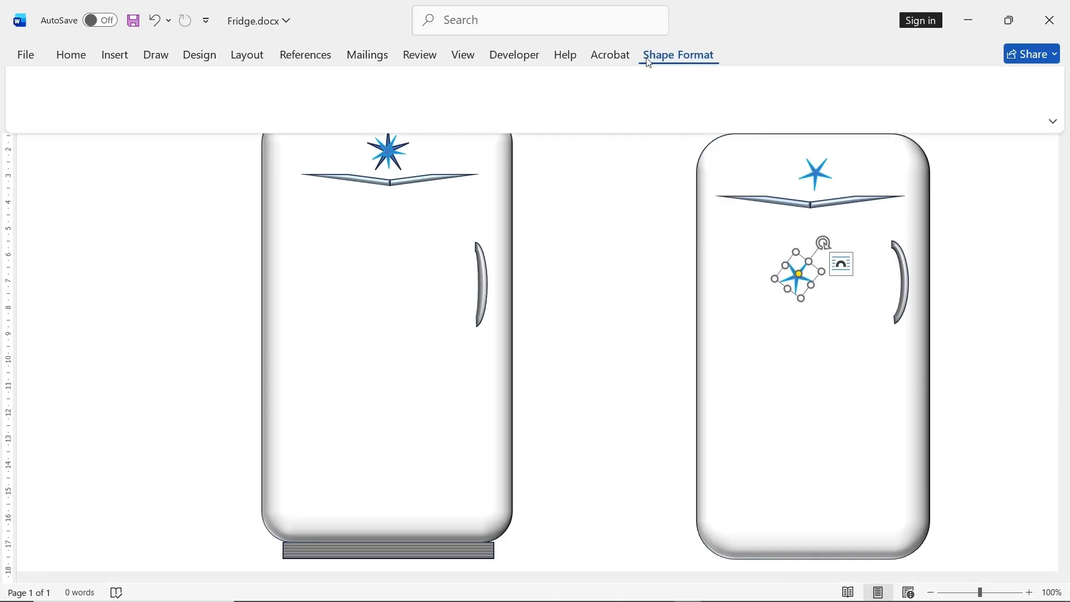
click(398, 79)
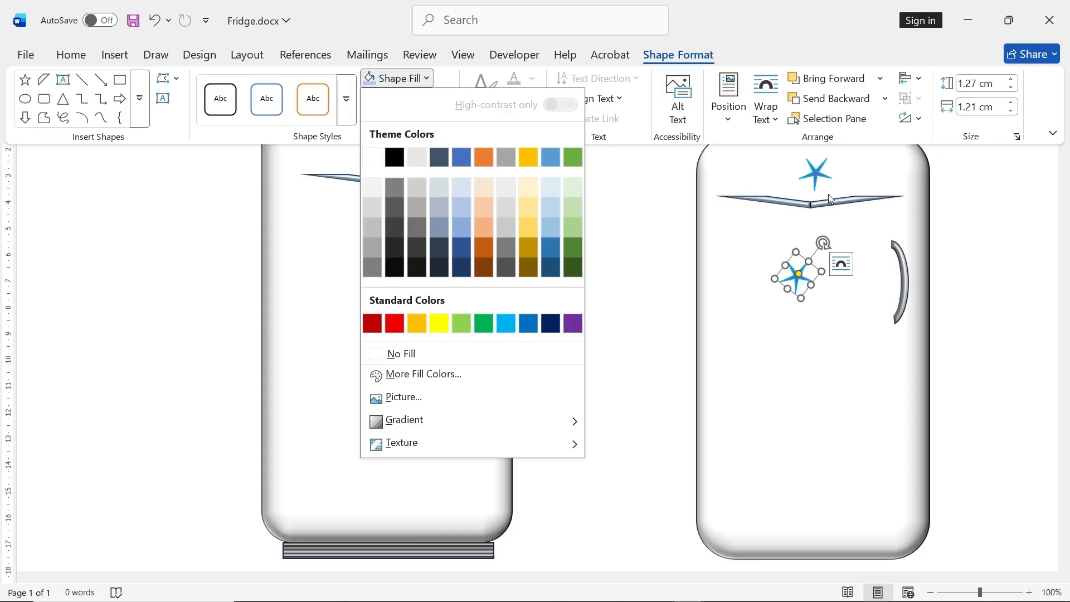
click(462, 256)
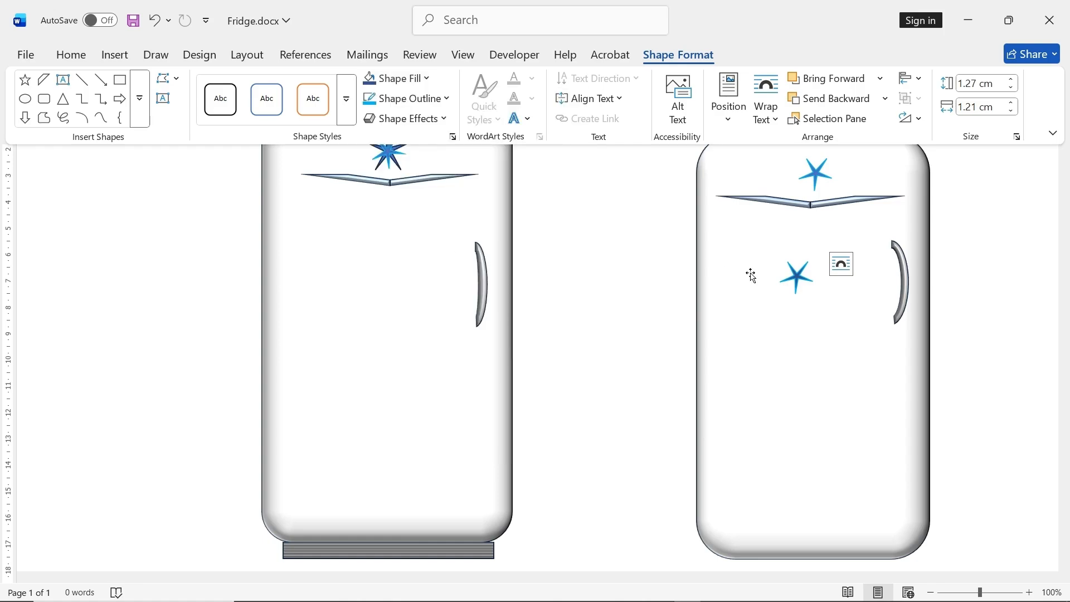
click(798, 275)
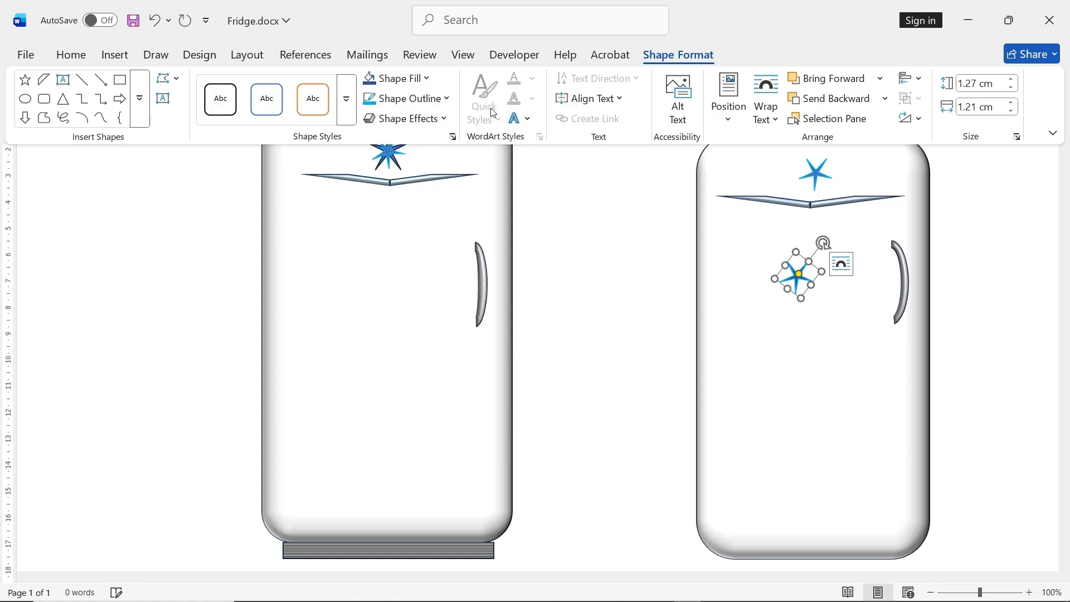
click(408, 100)
click(394, 174)
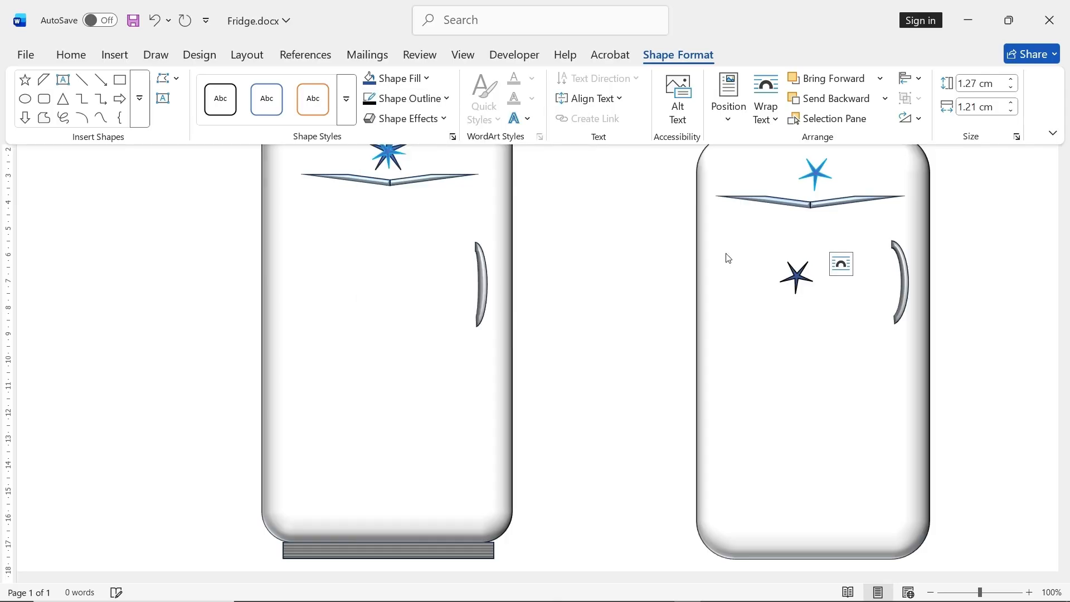
- Rotate the dark star upright, enlarge it to about 1.8 cm wide, and center it over the light blue star
click(801, 278)
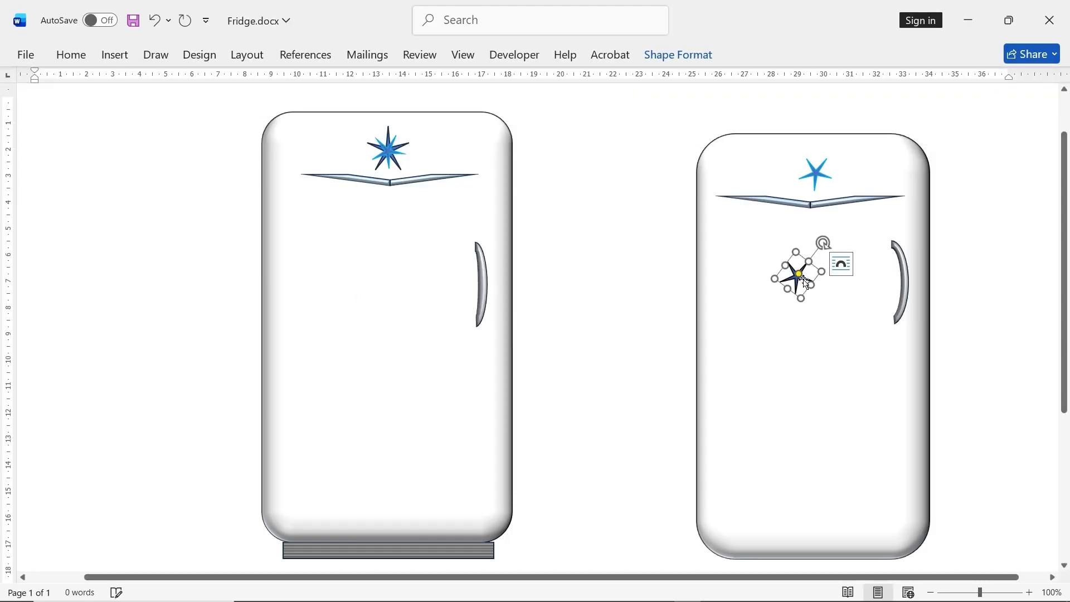
drag(823, 246, 799, 234)
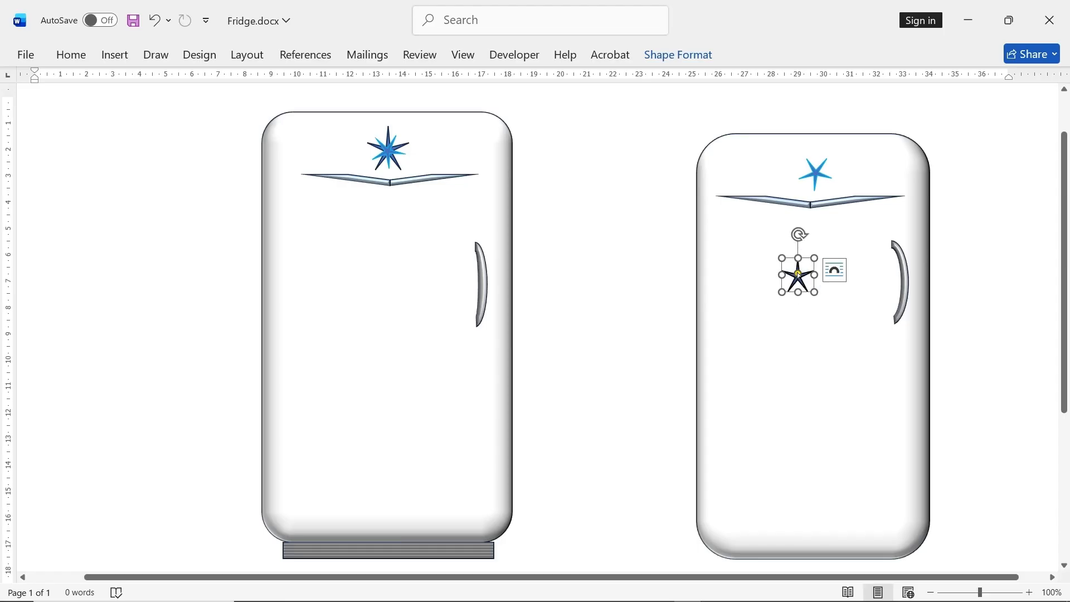
drag(798, 274, 821, 174)
- Bring the light blue star to the front of the dark star
right_click(821, 175)
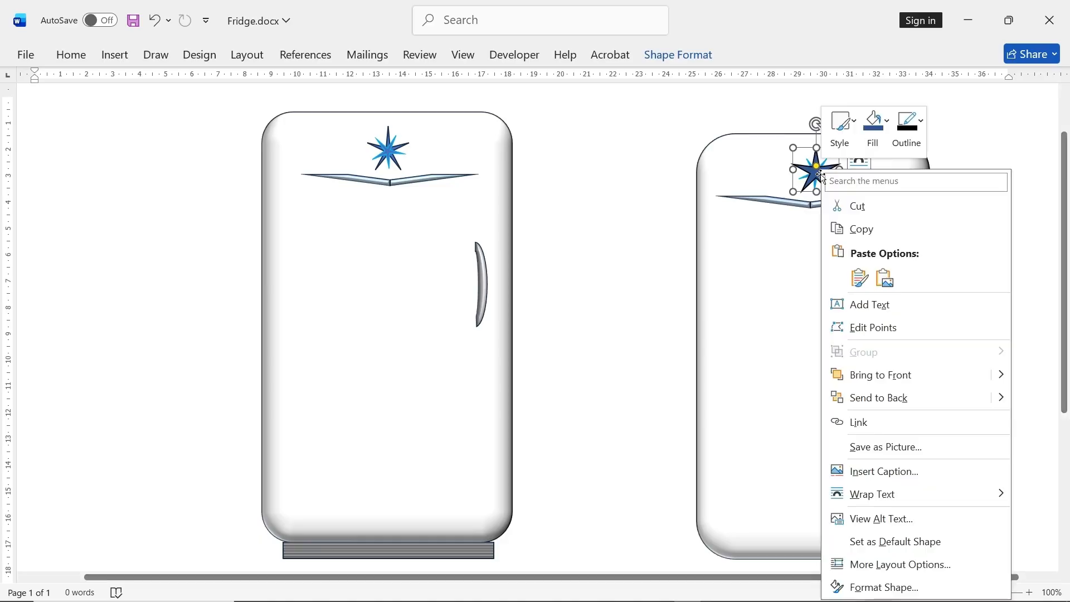
click(809, 180)
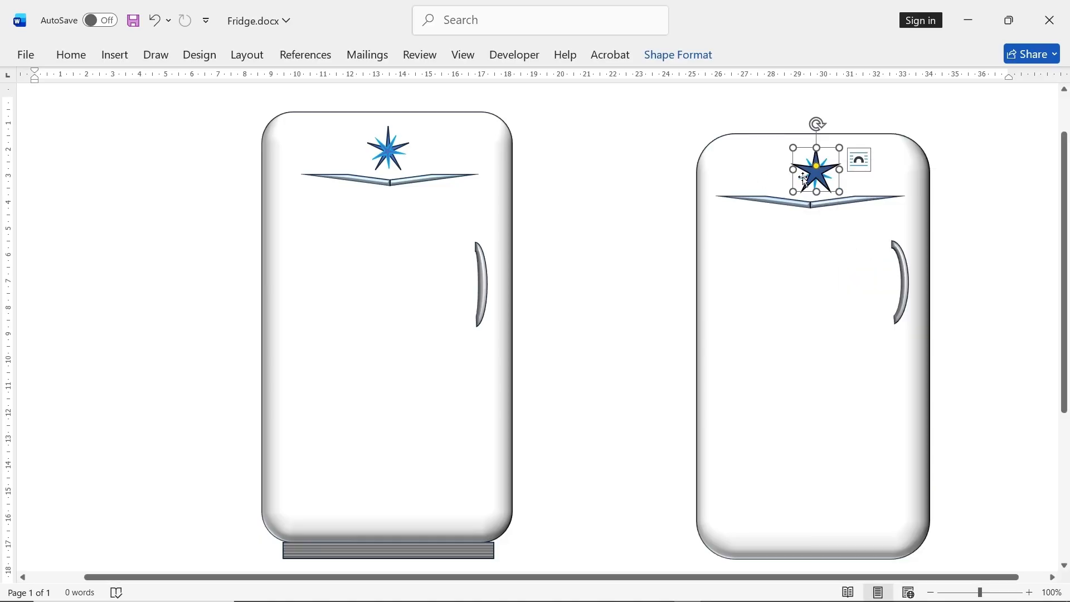
click(803, 178)
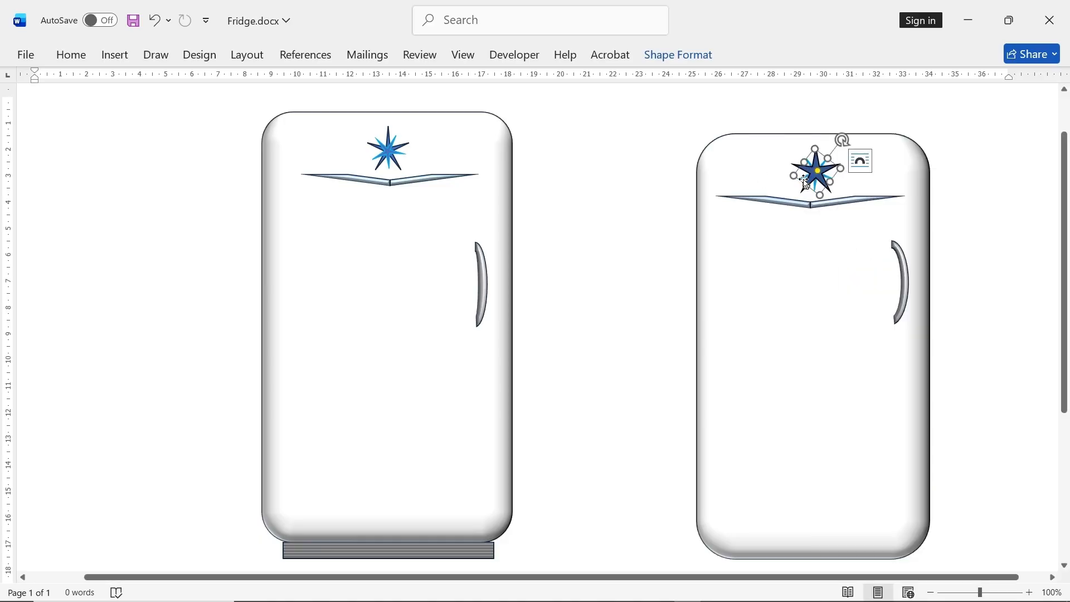
right_click(805, 182)
click(867, 376)
click(836, 226)
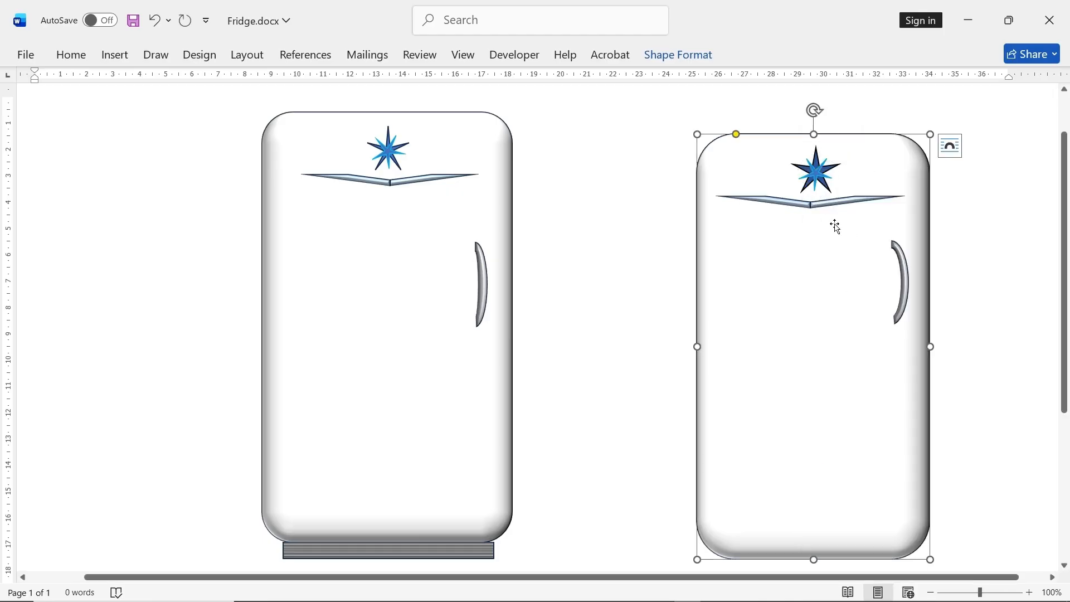
- Fine-tune the overlapping stars of the right fridge's emblem, slimming their arms to resemble the reference emblem
click(822, 172)
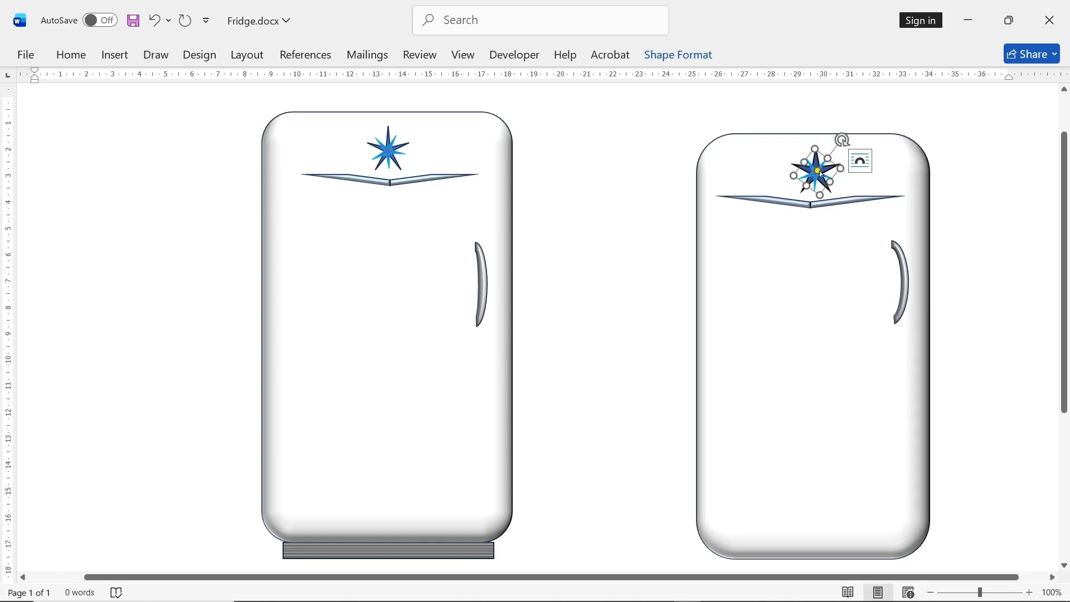
drag(818, 171, 818, 169)
click(826, 170)
click(834, 230)
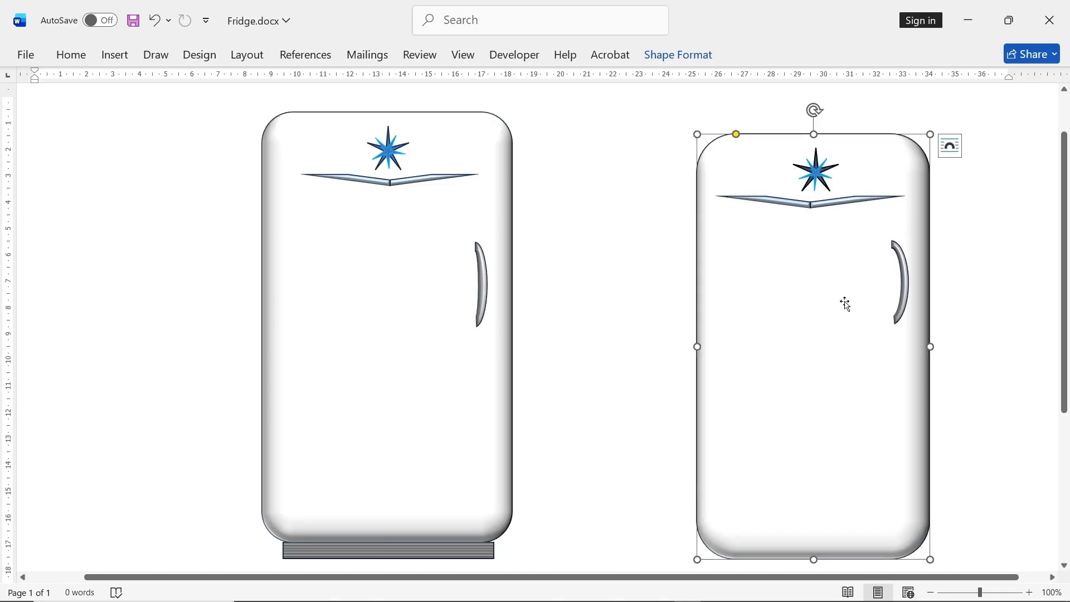
- Draw a horizontal rectangle about 5.4 cm wide and 0.7 cm high between the two fridges
click(114, 60)
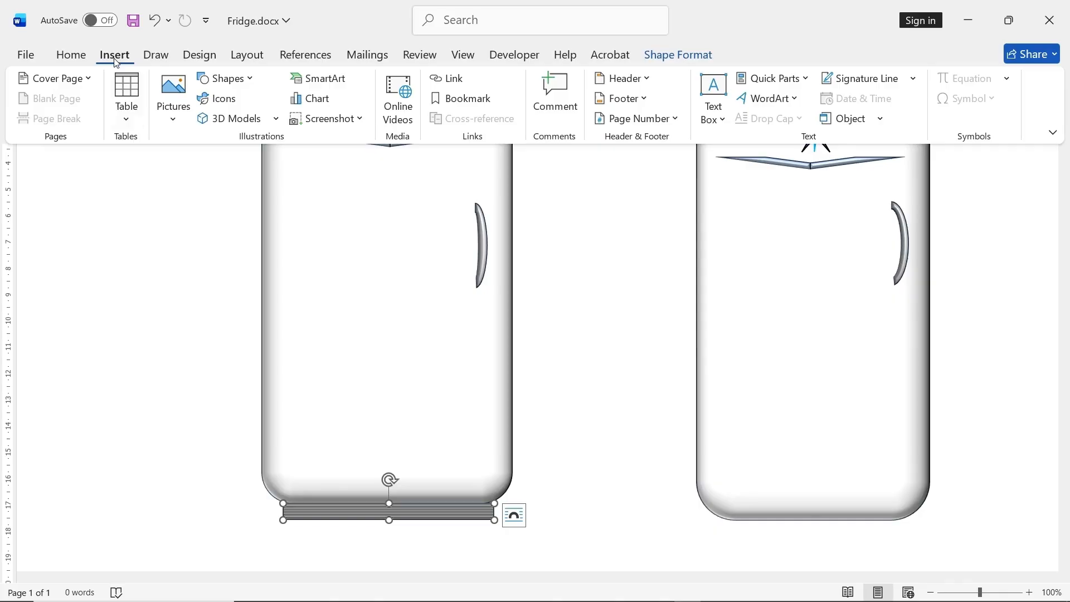
click(222, 80)
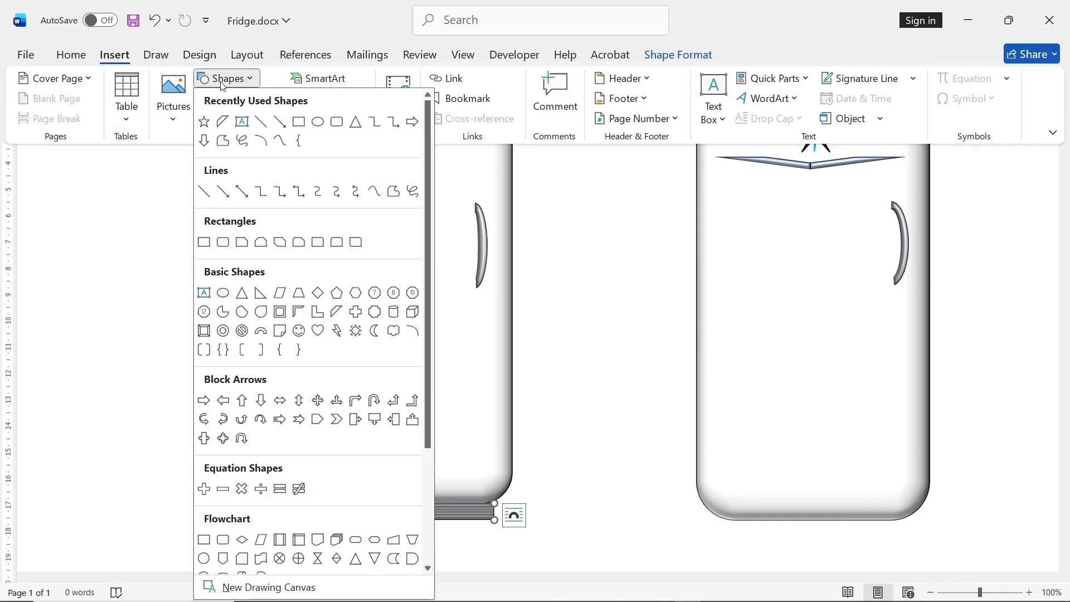
click(298, 122)
drag(546, 378, 687, 396)
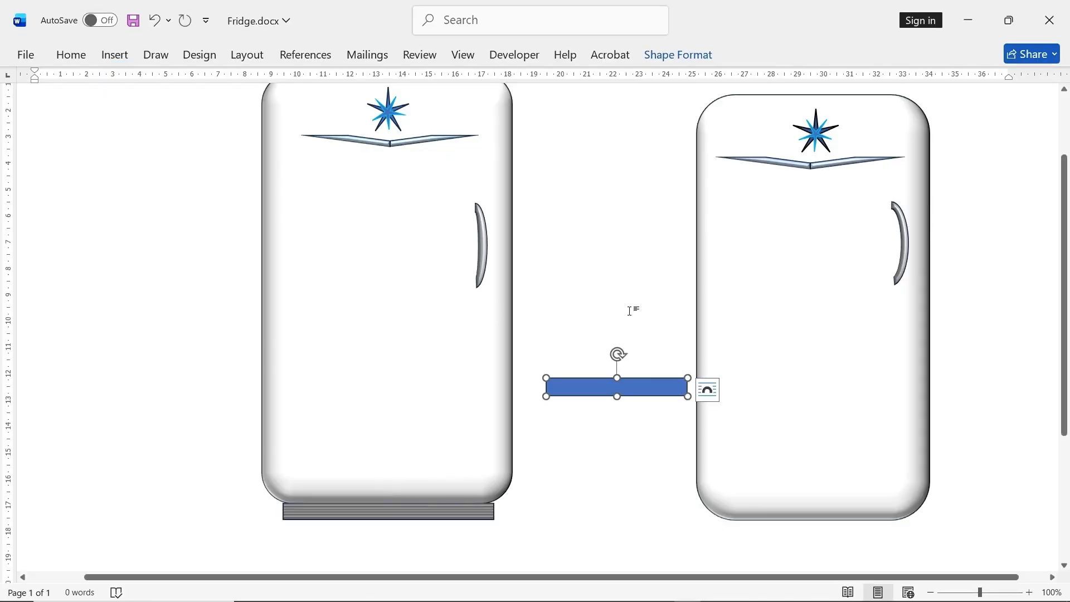
- Examine the fill settings of the reference fridge's base strip, keeping the shape formatting options clear of the new rectangle
click(439, 517)
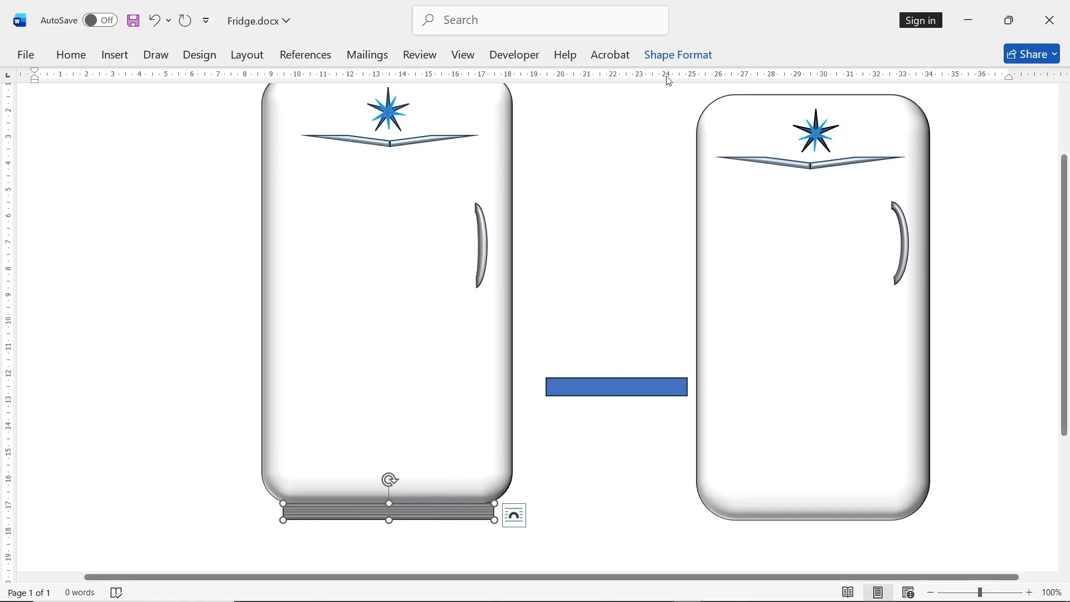
click(673, 56)
click(403, 80)
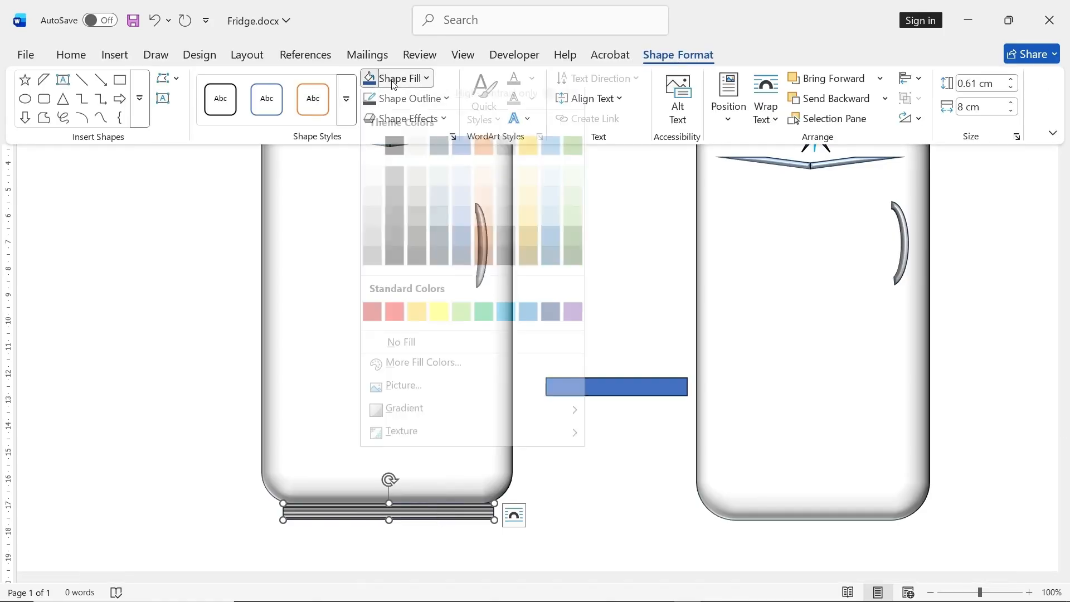
click(404, 80)
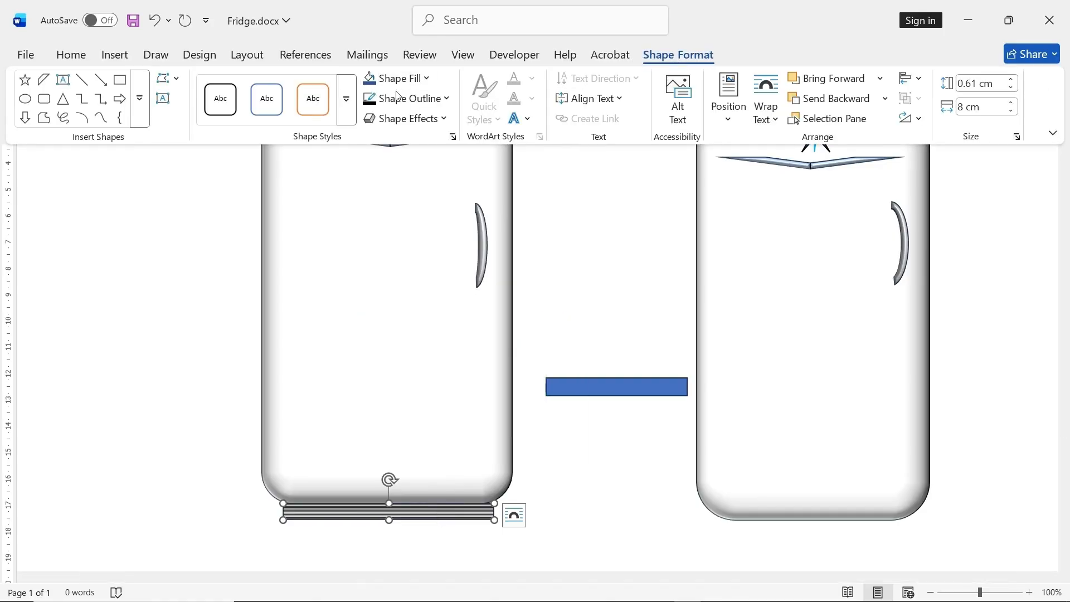
click(453, 137)
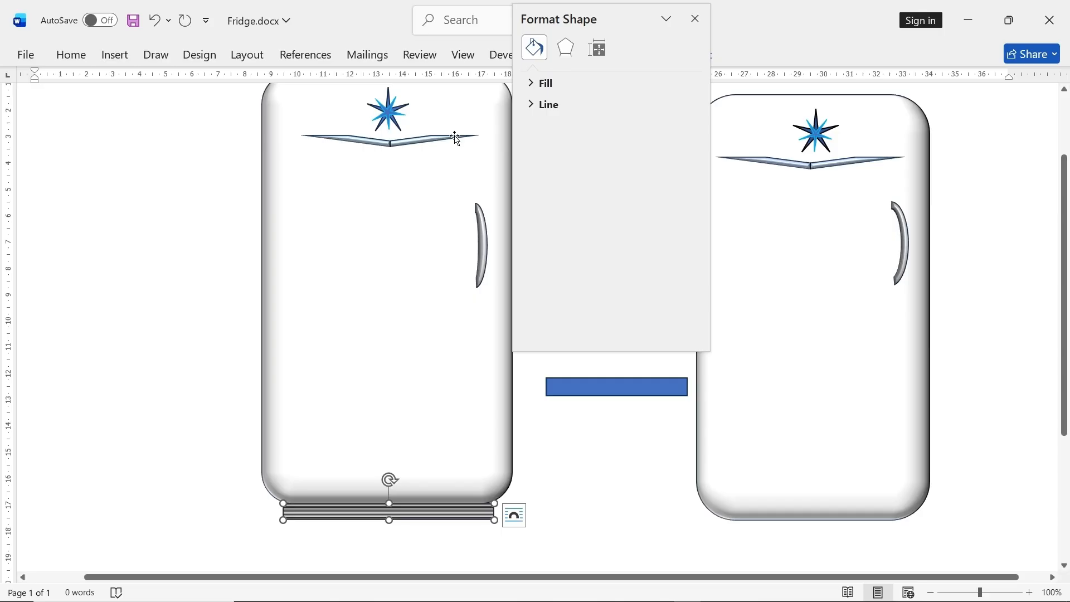
click(546, 83)
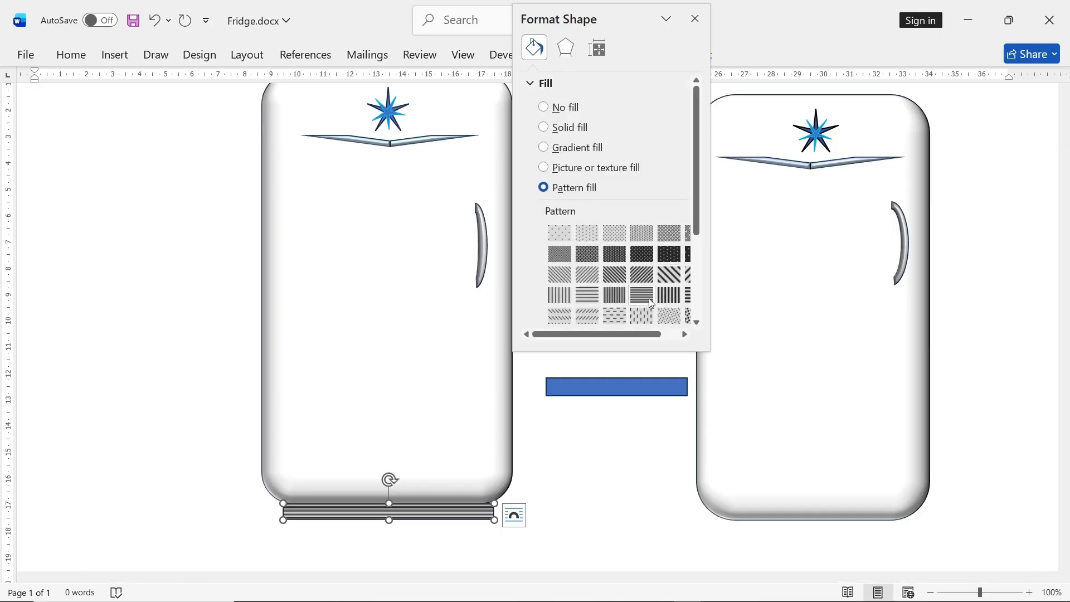
drag(633, 19, 234, 78)
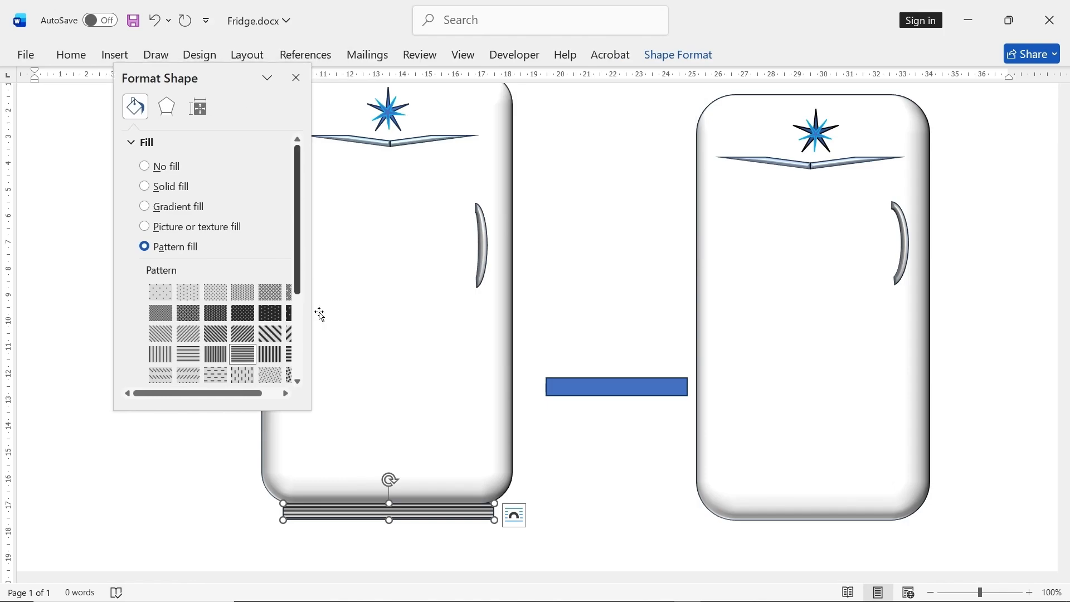
- Give the new rectangle a pattern fill of narrow horizontal lines with a near-black foreground color
click(598, 390)
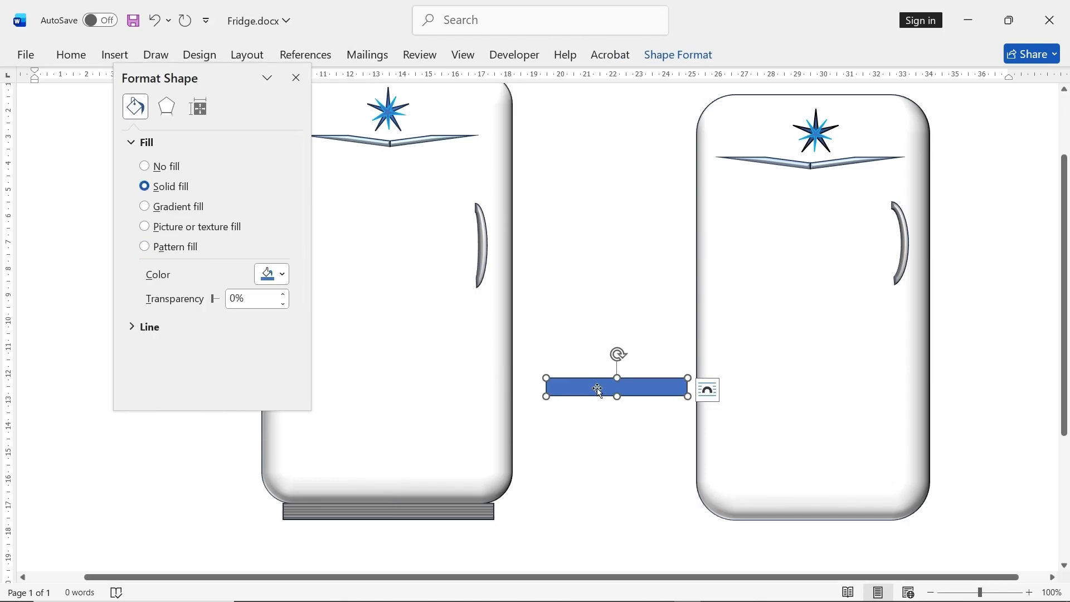
click(170, 251)
click(248, 357)
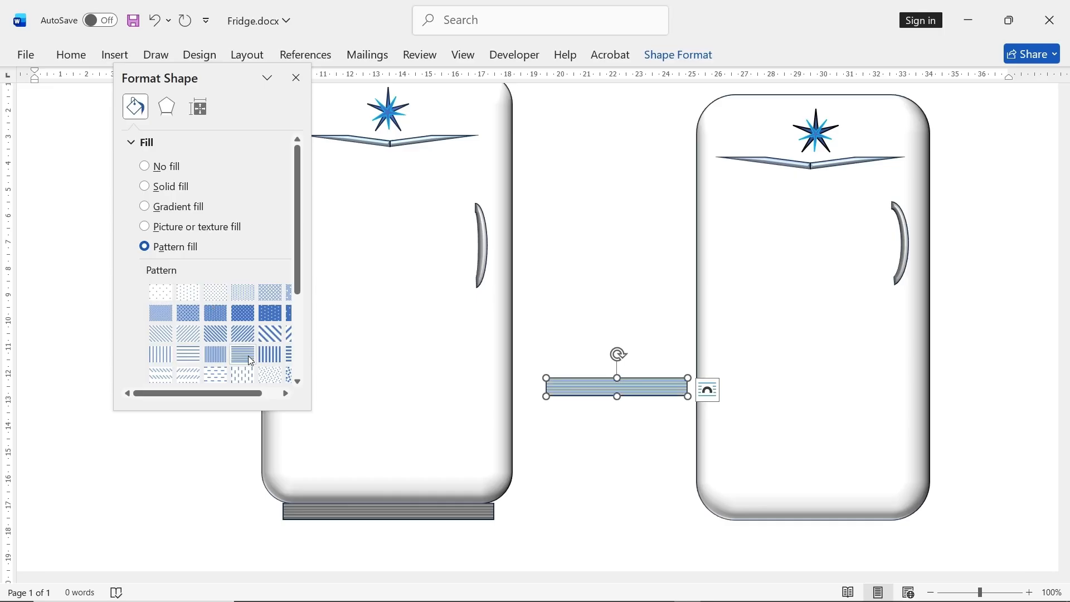
scroll(299, 297, down, 5)
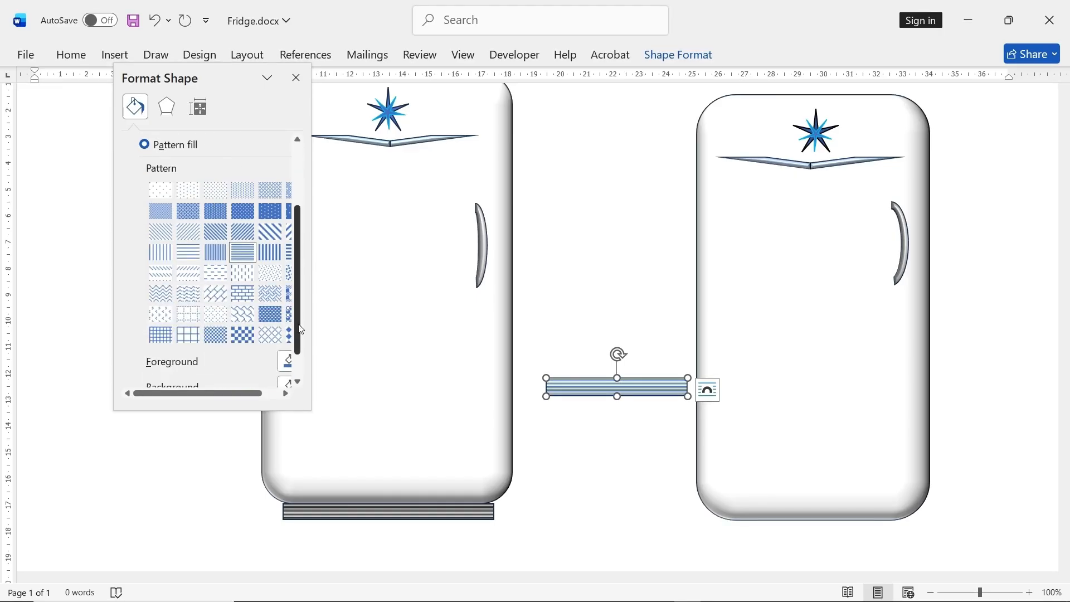
click(284, 325)
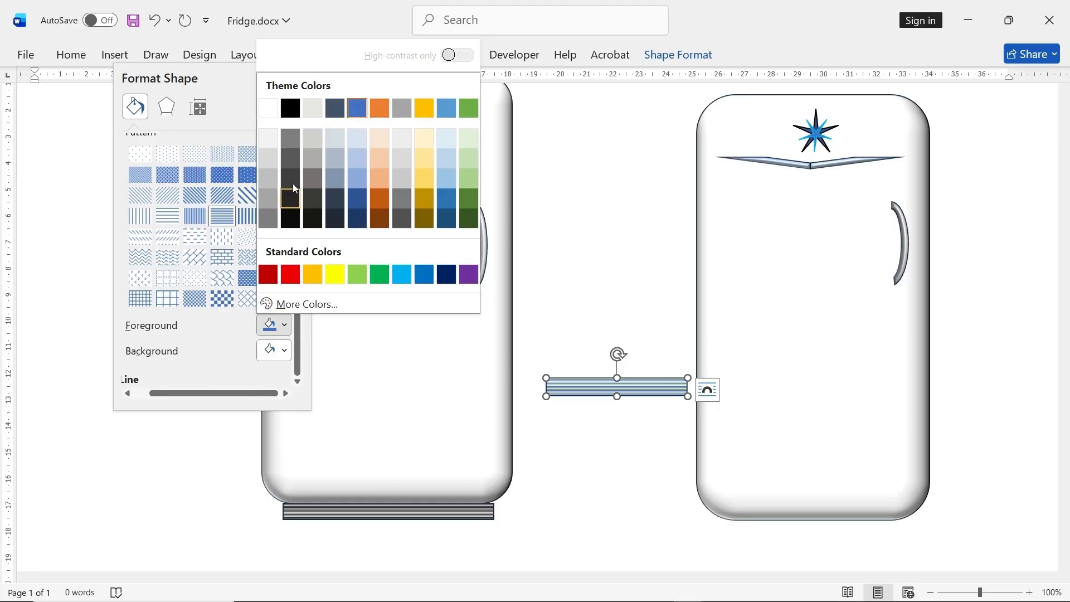
key(Escape)
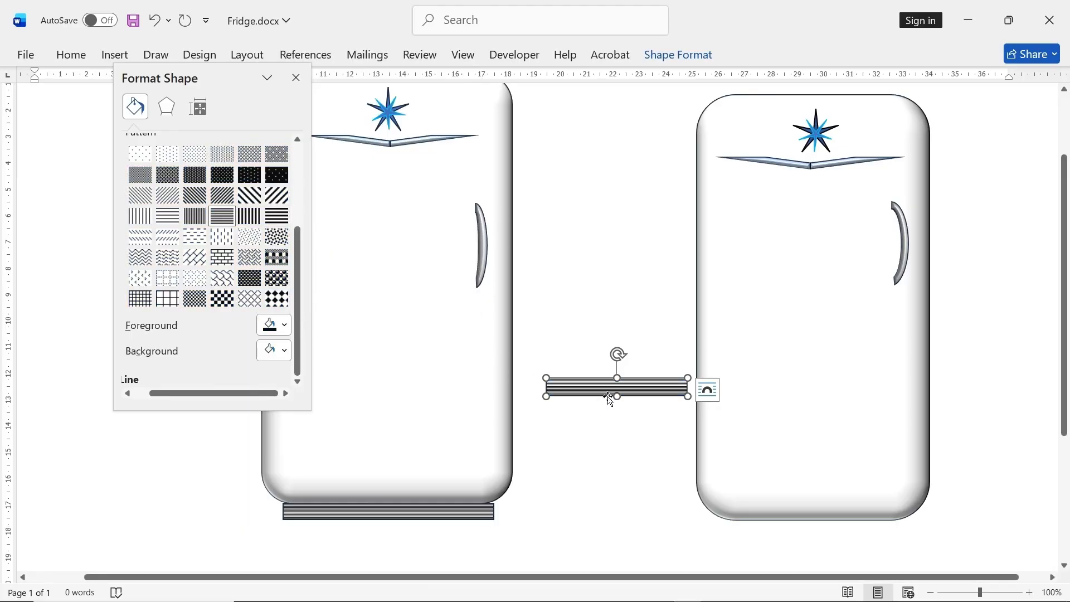
- Widen the patterned strip to about 6.9 cm, place it centered beneath the right fridge as its base, and close the formatting options
drag(687, 395, 869, 528)
click(975, 456)
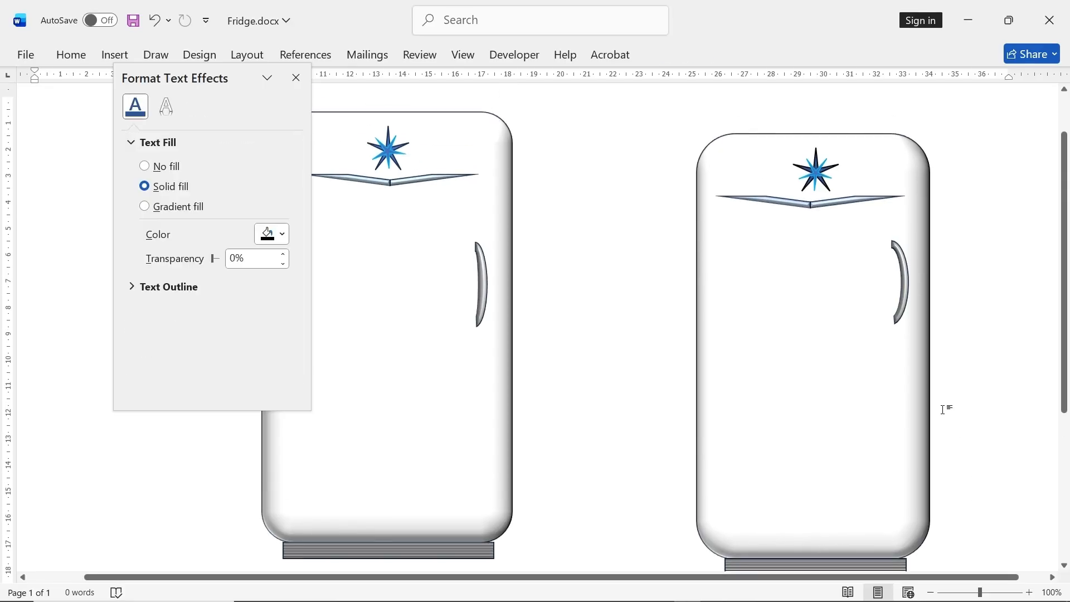
click(295, 78)
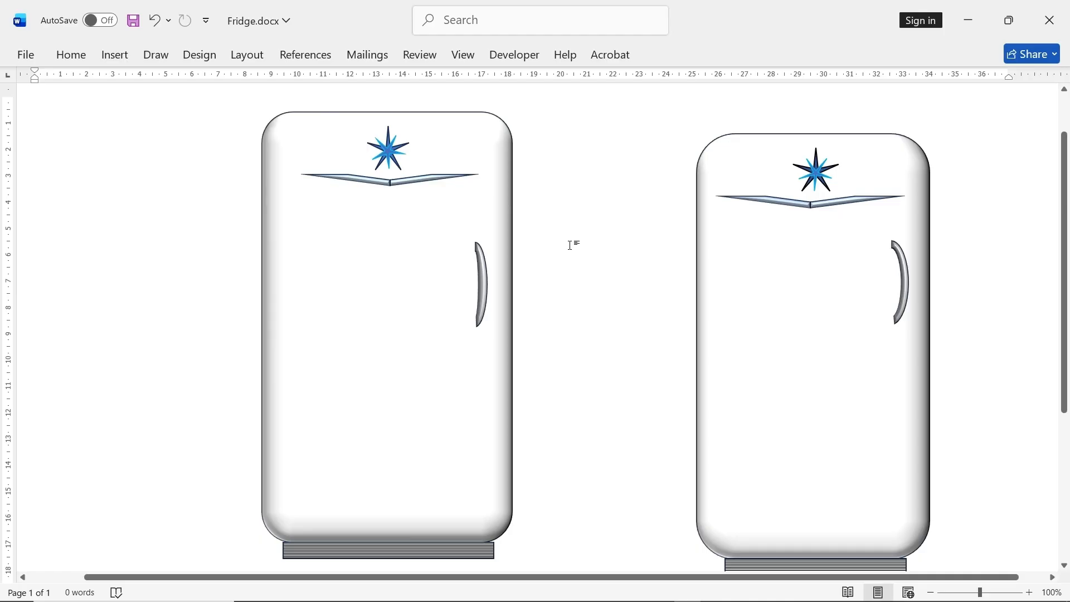